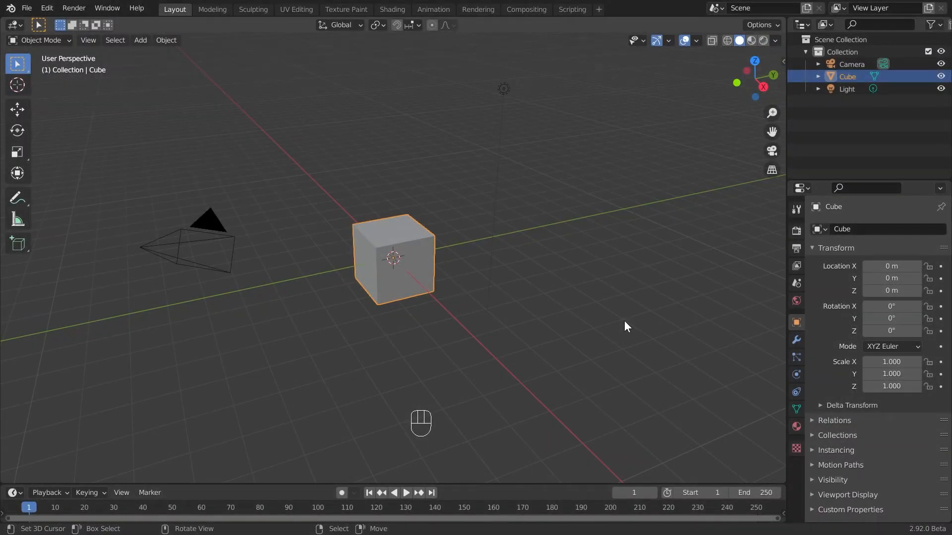
Delete all the default objects from the scene, including the camera, cube and light.
key("a")
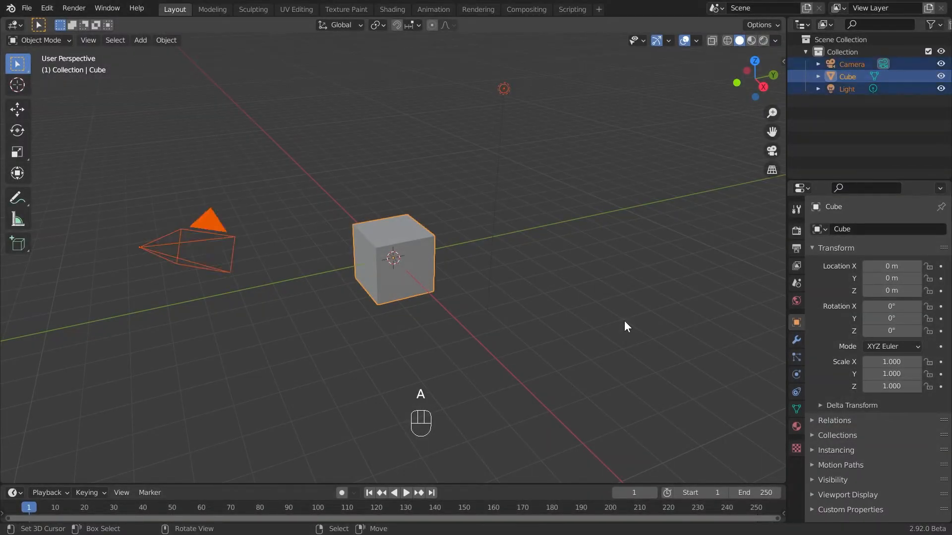
key("Delete")
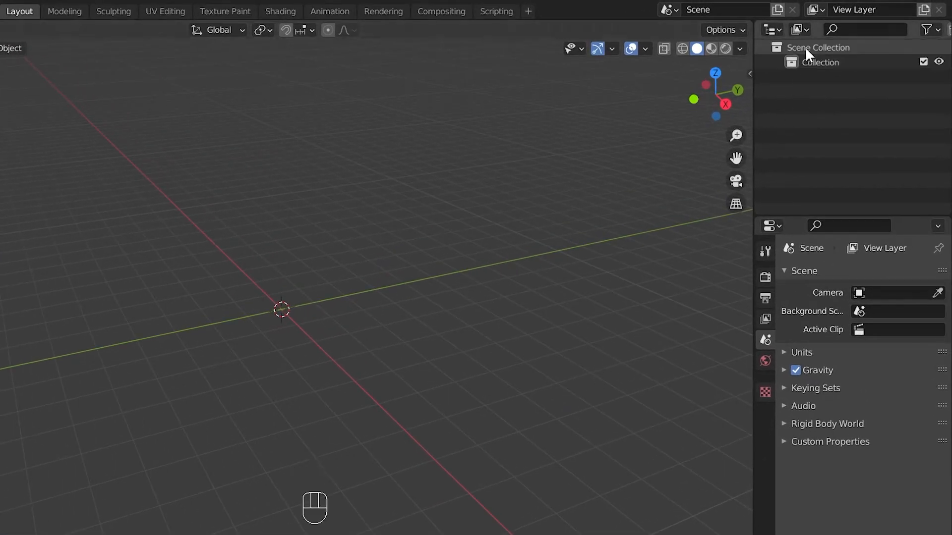
Add three new collections directly under the Scene Collection.
right_click(805, 46)
left_click(804, 47)
right_click(873, 50)
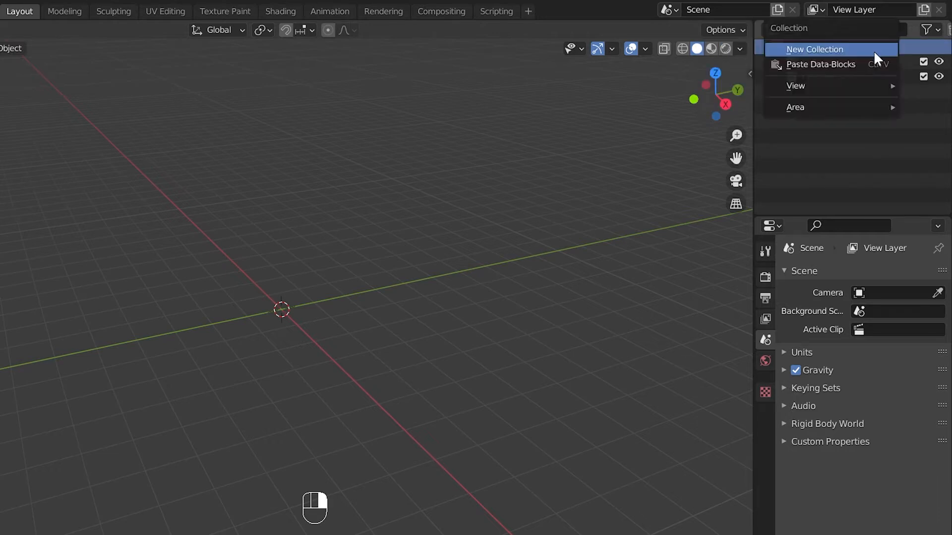
left_click(873, 50)
right_click(877, 49)
left_click(877, 49)
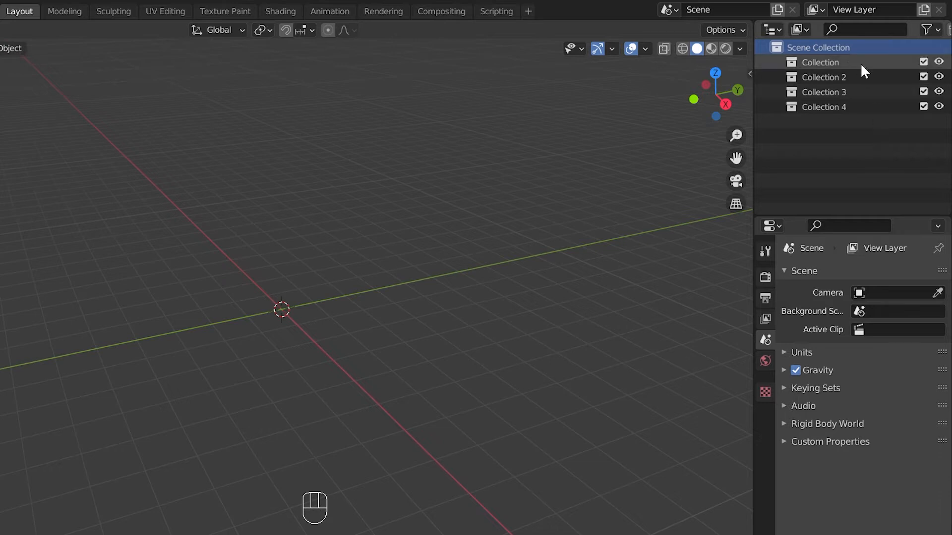
Rename the first collection to Lamp 01 and Collection 2 to Lamp 02.
left_click(843, 62)
double_click(841, 61)
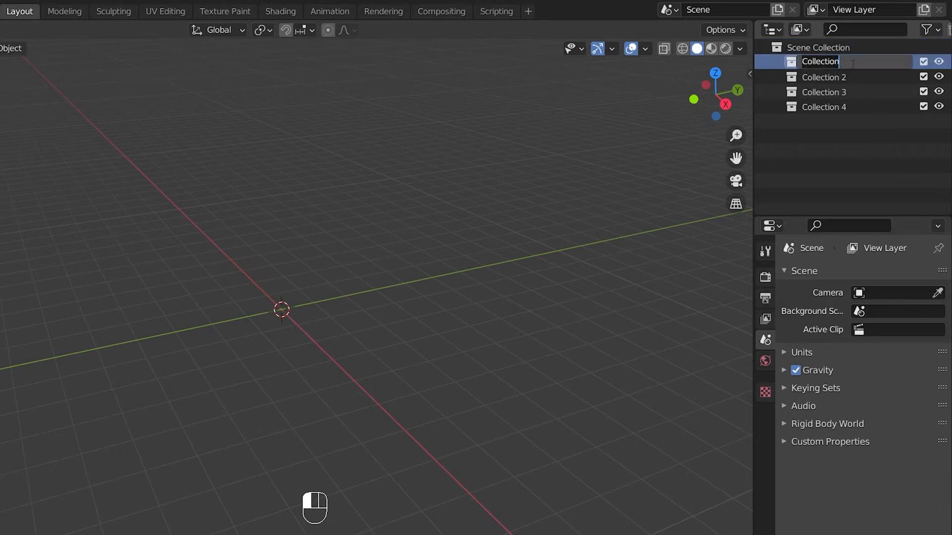
type("Lamp 01")
key("Return")
left_click(843, 78)
double_click(843, 78)
type("Lamp 02")
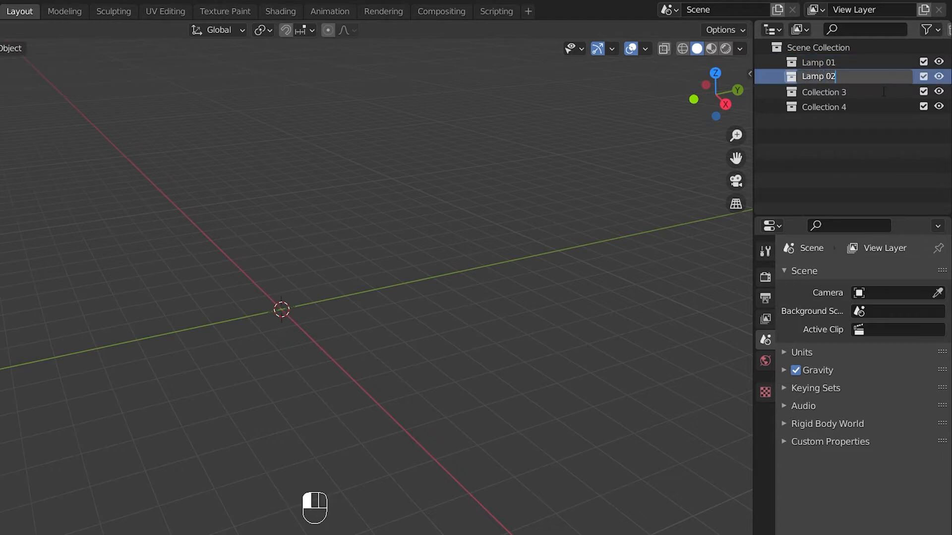
key("Return")
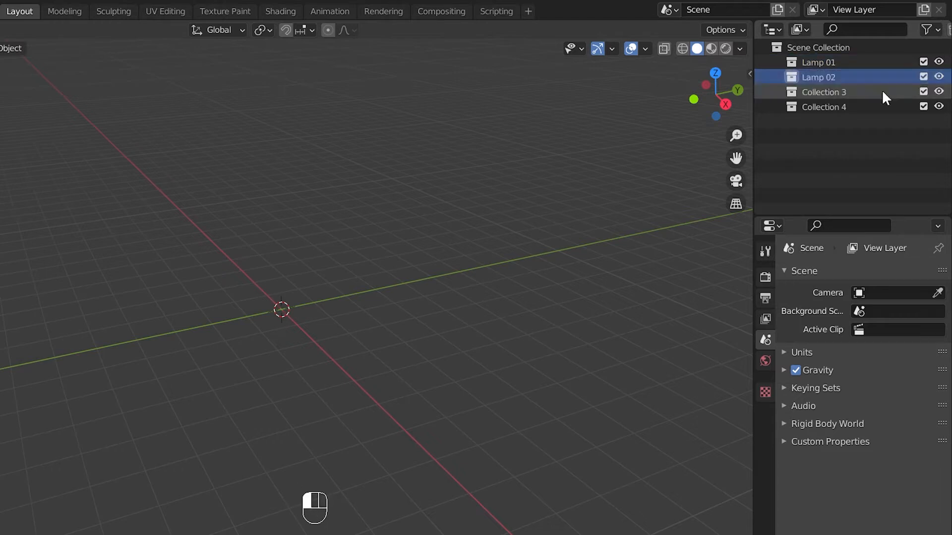
Rename Collection 3 to Lamp 03 and Collection 4 to Lamp 04.
left_click(843, 90)
double_click(843, 91)
key("BackSpace")
type("Lamp 03")
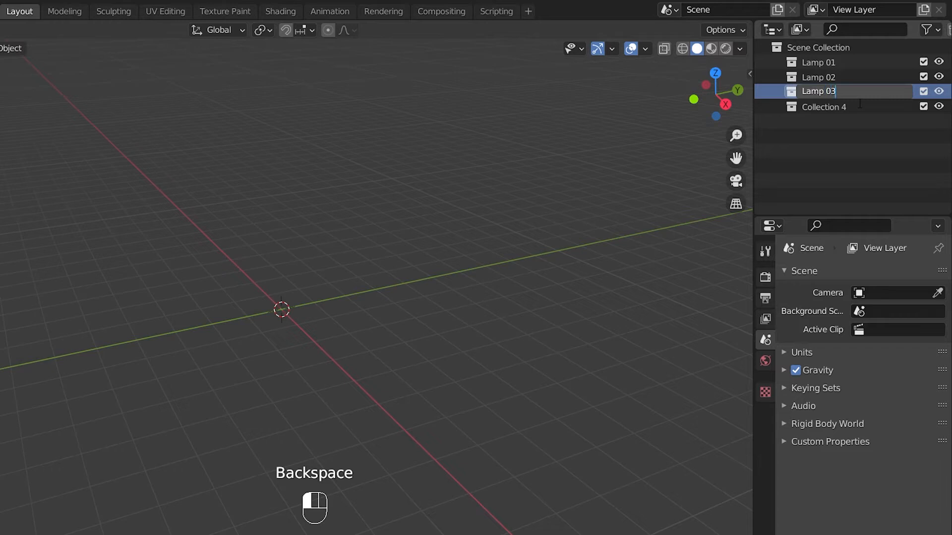
key("Return")
left_click(860, 105)
double_click(860, 106)
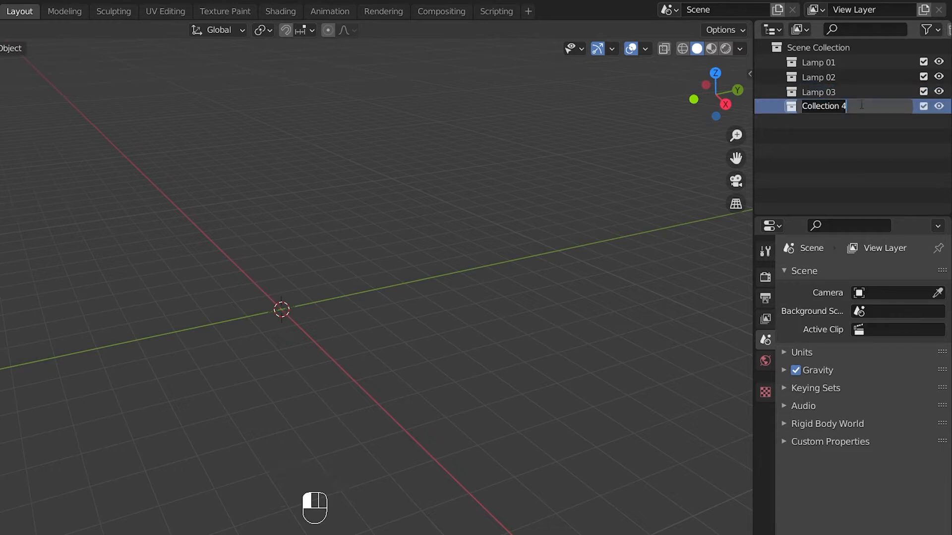
key("BackSpace")
type("Lamp 04")
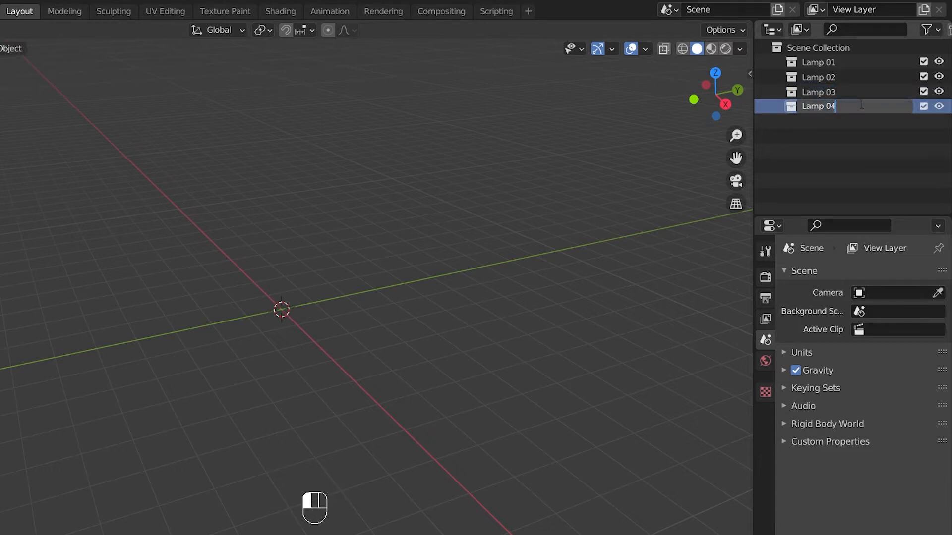
key("Return")
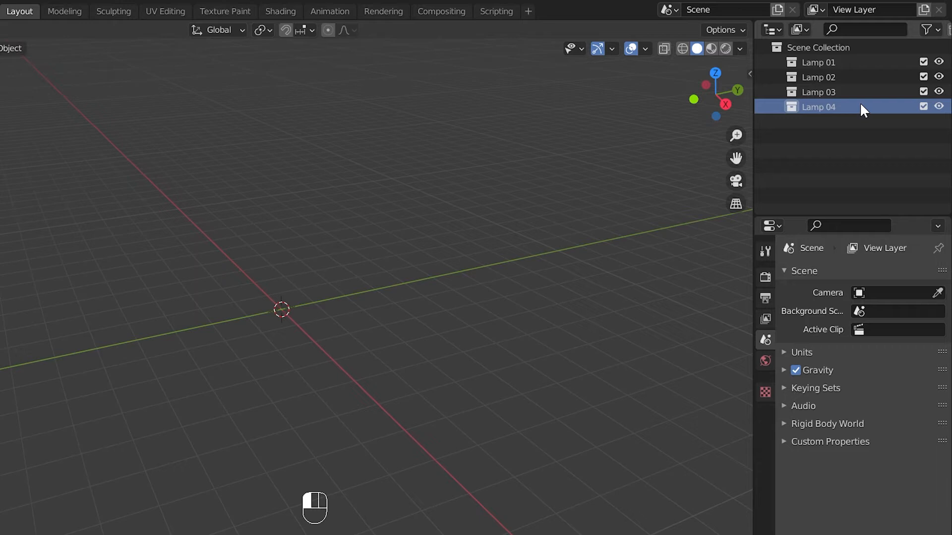
Add an Archimesh Lamp decoration prop to the Lamp 01 collection.
left_click(807, 64)
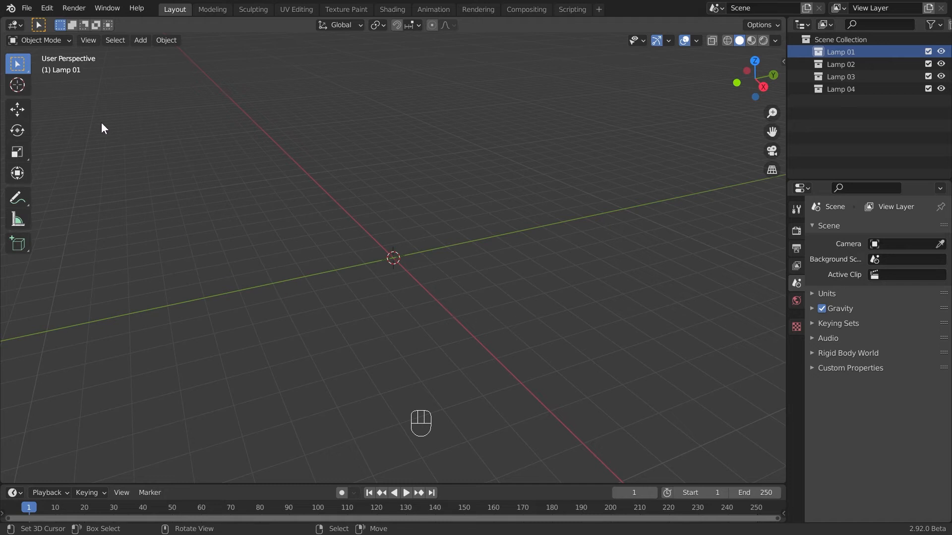
key("shift+a")
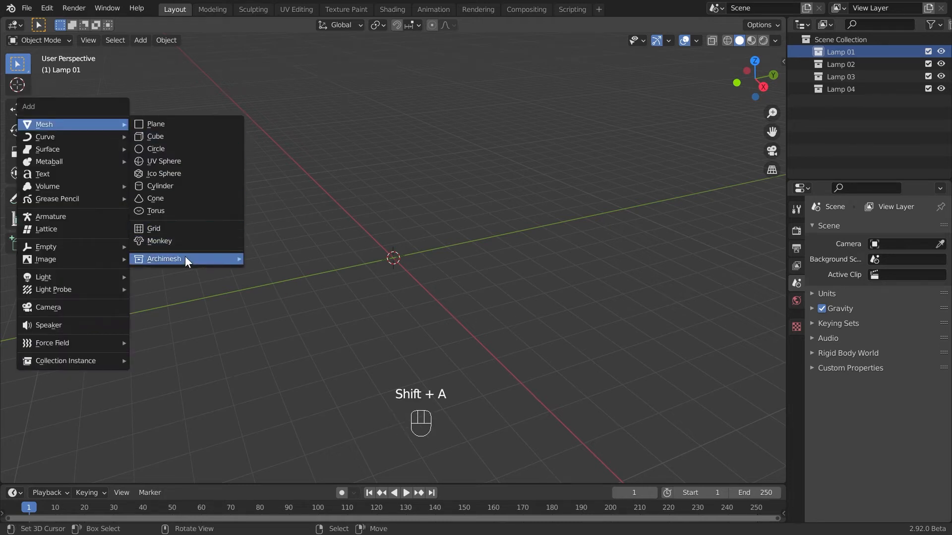
mouse_move(186, 259)
mouse_move(310, 372)
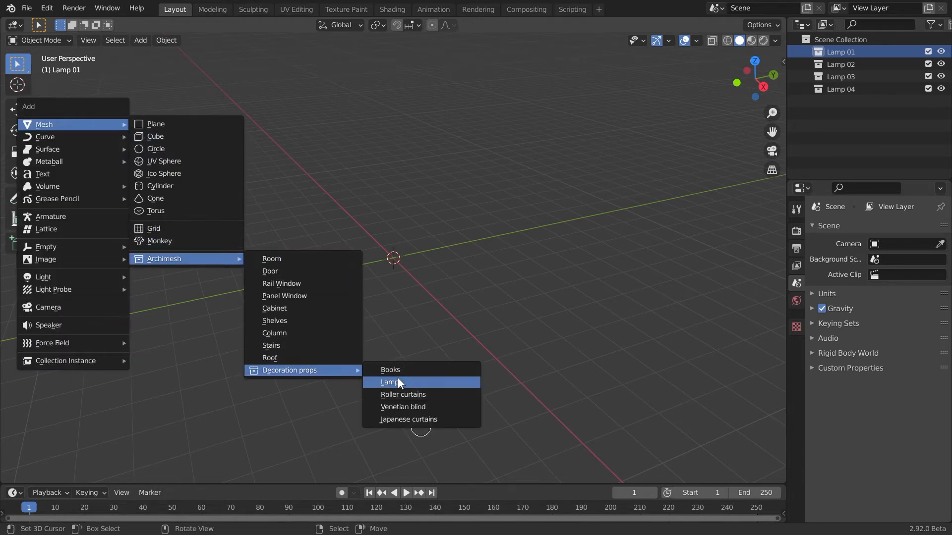
left_click(391, 382)
Maximize the 3D viewport around the new lamp and expand its Lamp creation settings.
scroll(406, 235, "up", 6)
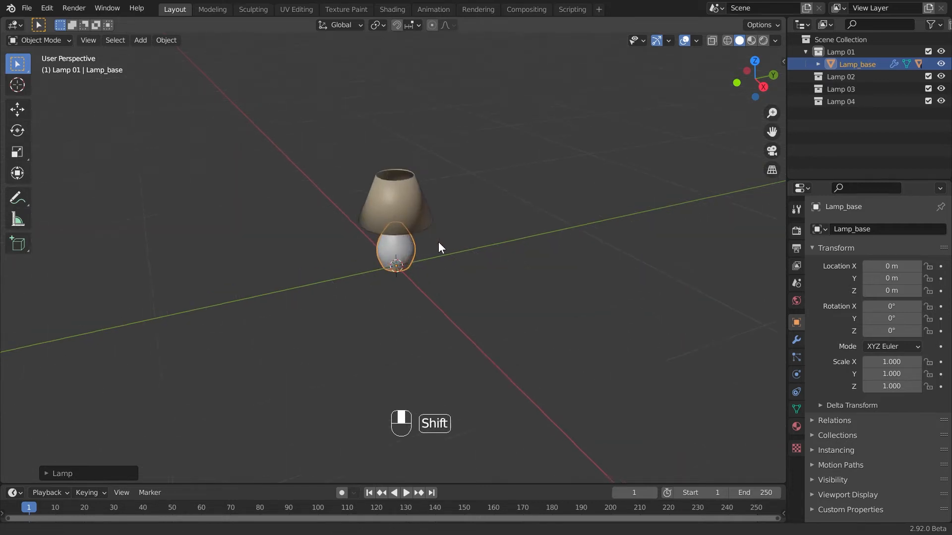
middle_click_drag(438, 242, 461, 258, "shift")
key("ctrl+space")
scroll(524, 248, "up", 3)
mouse_move(595, 245)
middle_mouse_down("shift")
mouse_move(567, 276)
mouse_move(593, 249)
middle_mouse_up("shift")
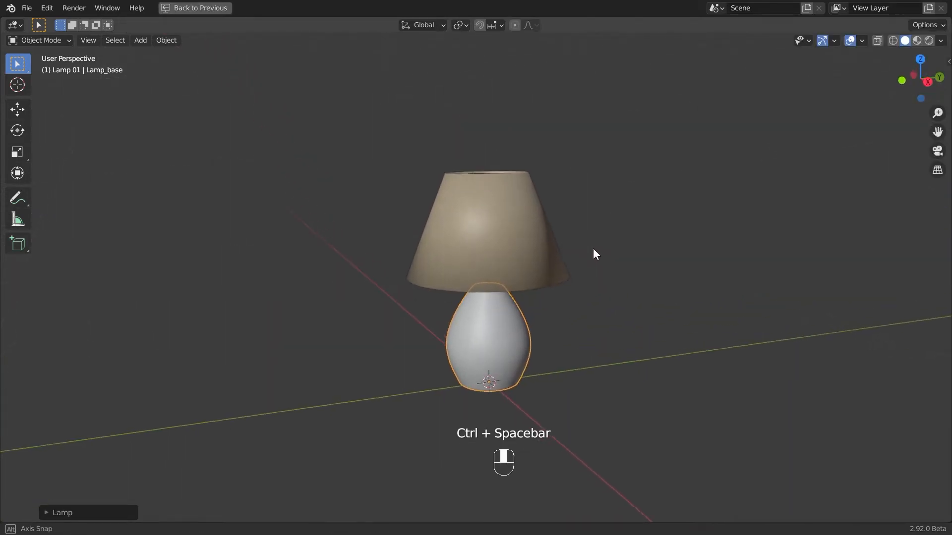
scroll(593, 250, "up", 2)
left_click(84, 512)
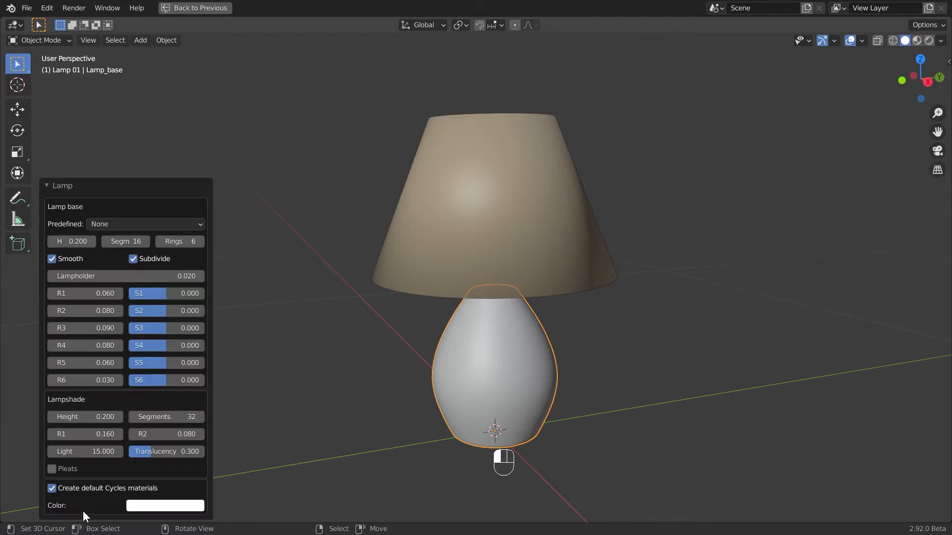
middle_click_drag(584, 349, 602, 347, "shift")
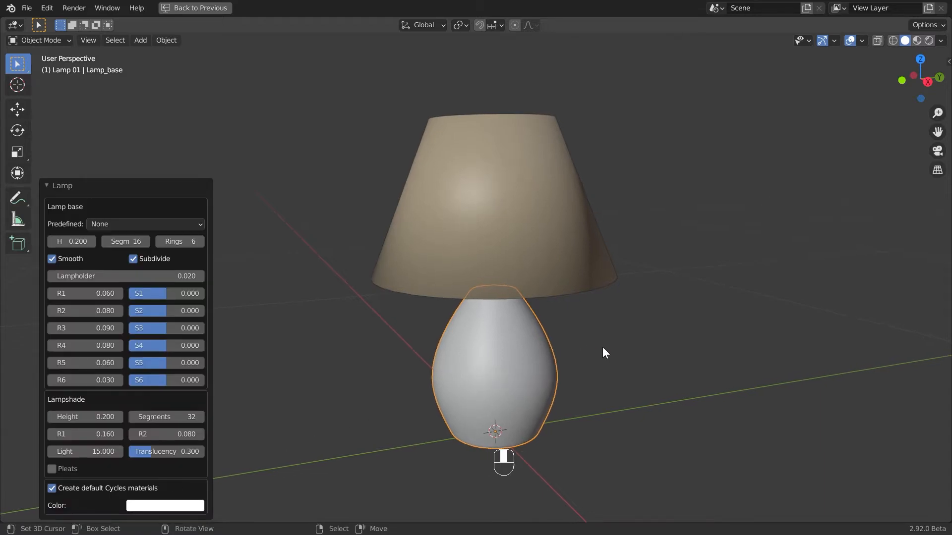
mouse_move(695, 411)
middle_mouse_down("shift")
mouse_move(712, 406)
mouse_move(679, 404)
middle_mouse_up("shift")
scroll(689, 409, "down", 1)
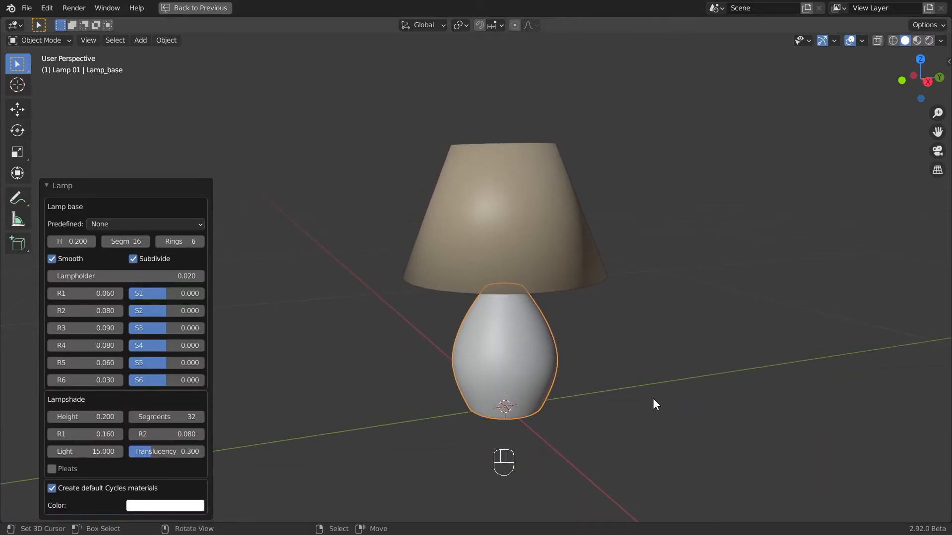
Set the lamp base height to 0.15 and its number of rings to 4.
left_click(78, 242)
type(".15")
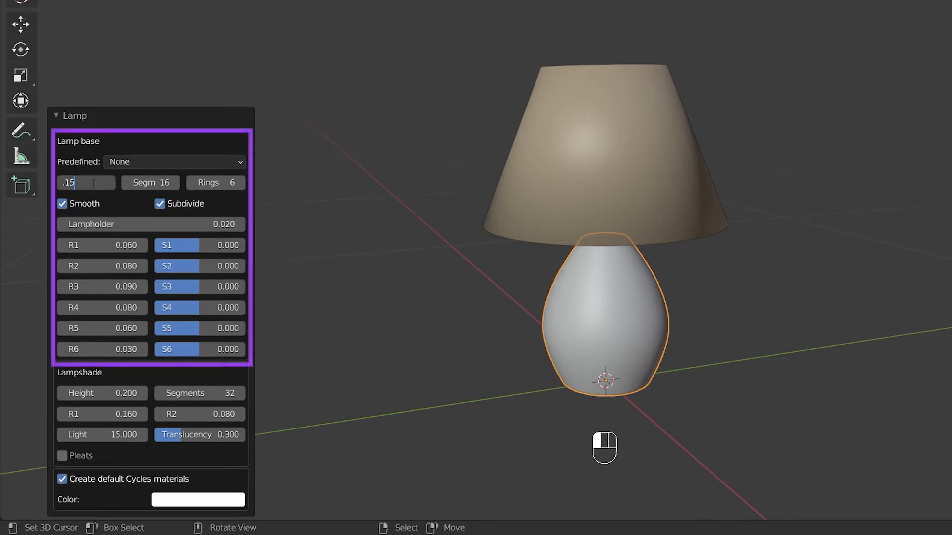
key("Return")
left_click(228, 183)
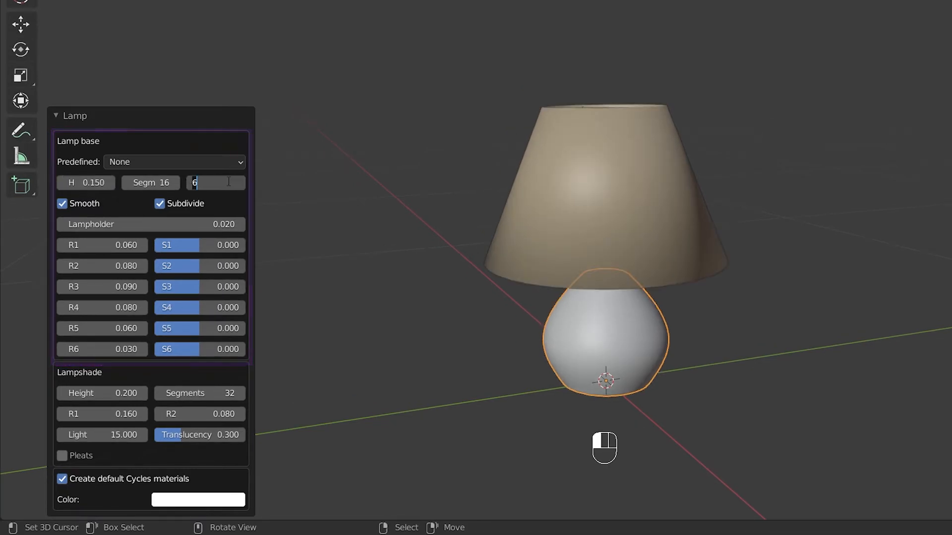
type("4")
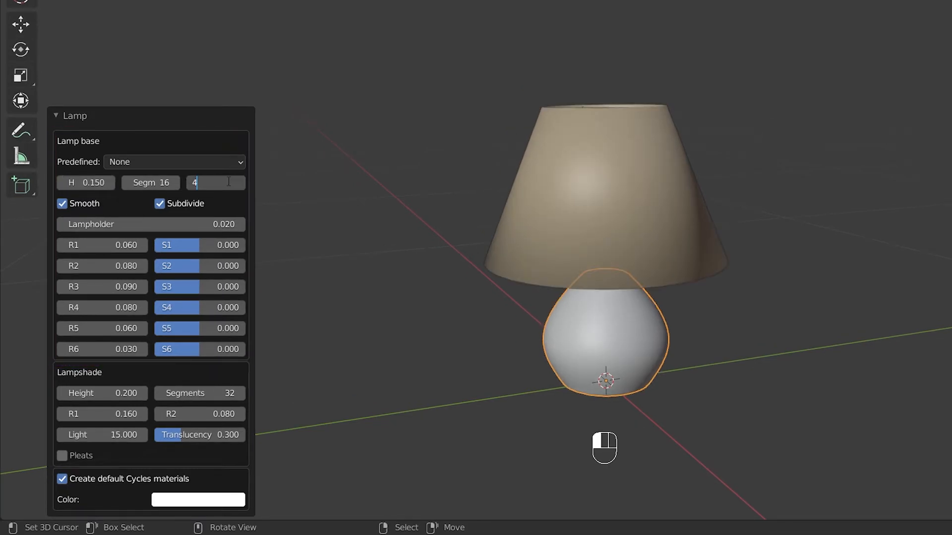
key("Return")
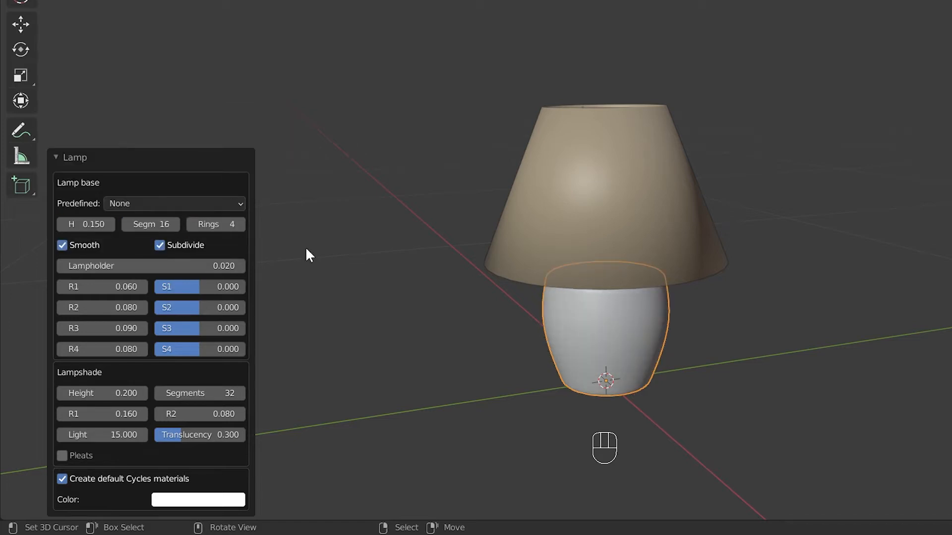
Set the lamp base's lampholder height to 0.07.
scroll(561, 343, "up", 1)
middle_click_drag(572, 327, 574, 258, "shift")
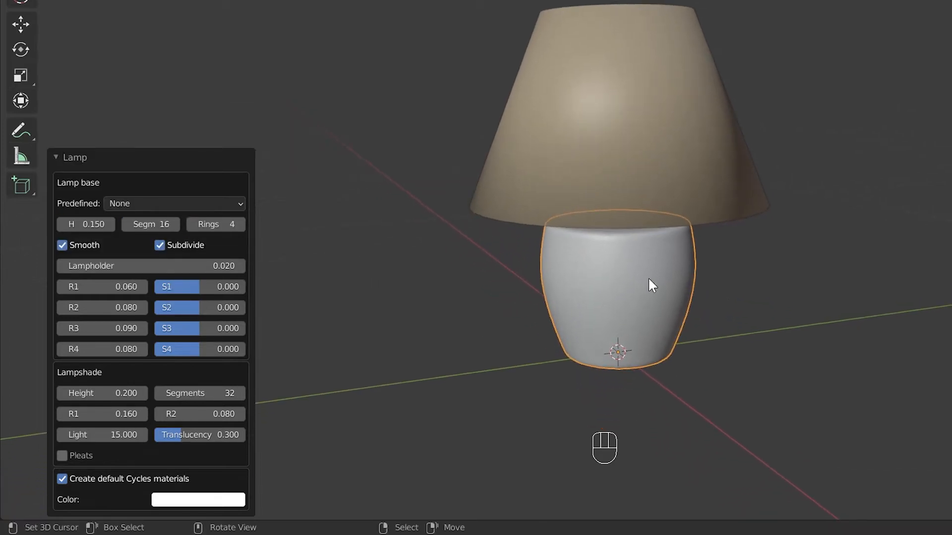
middle_click_drag(649, 279, 668, 272)
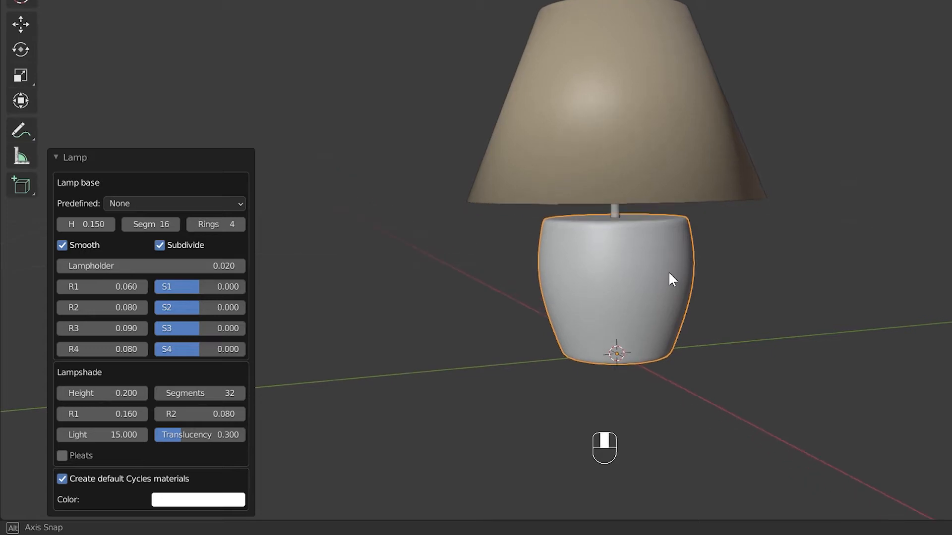
left_click(180, 266)
type("0.07")
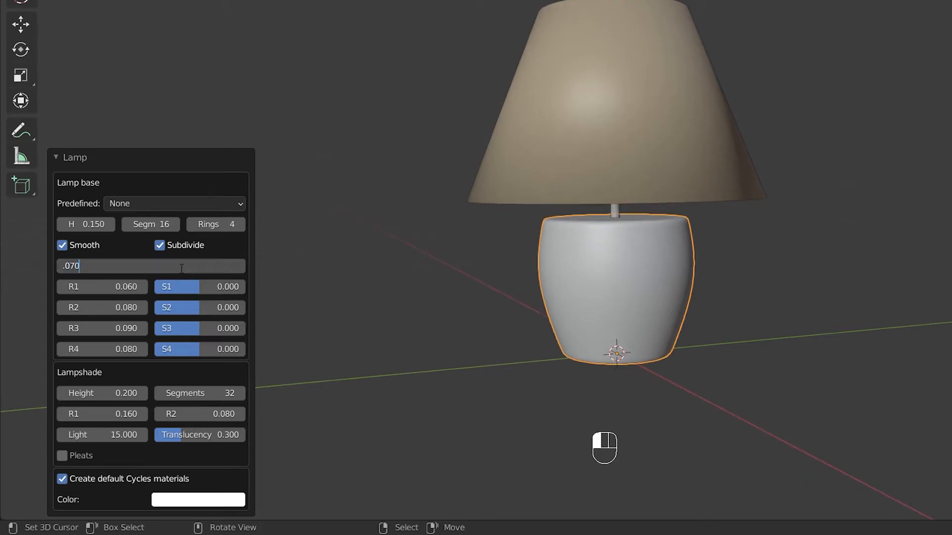
key("Return")
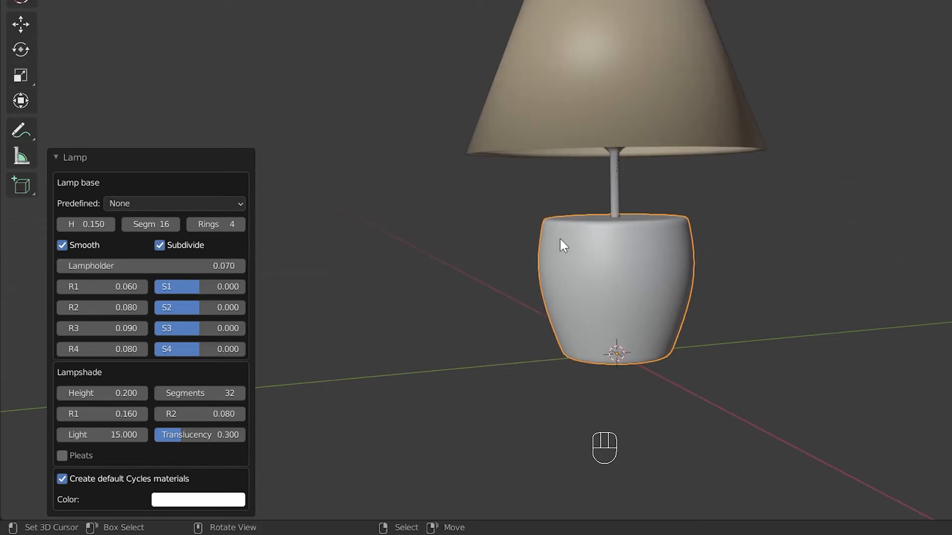
Set all four lamp base ring radii, R1 through R4, to 0.06.
middle_click_drag(700, 218, 709, 249, "ctrl")
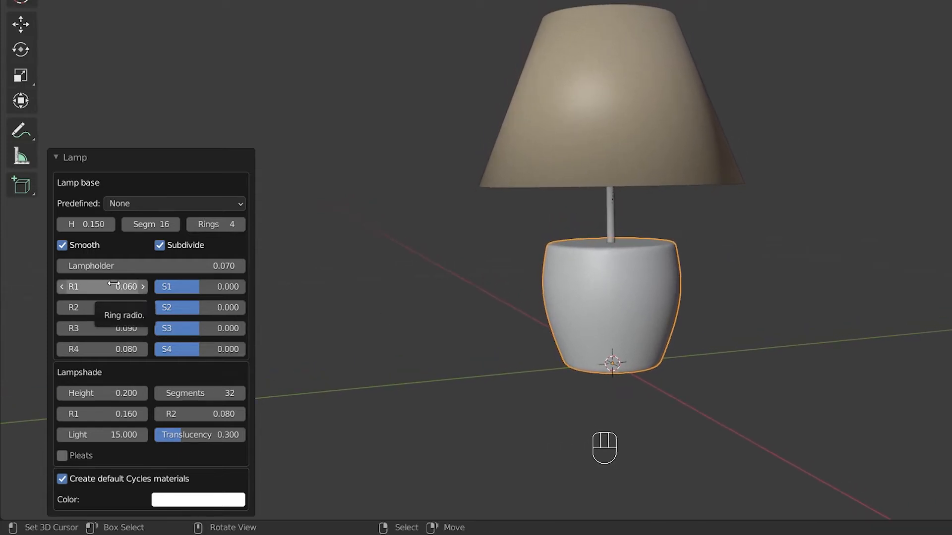
left_click_drag(113, 284, 114, 350)
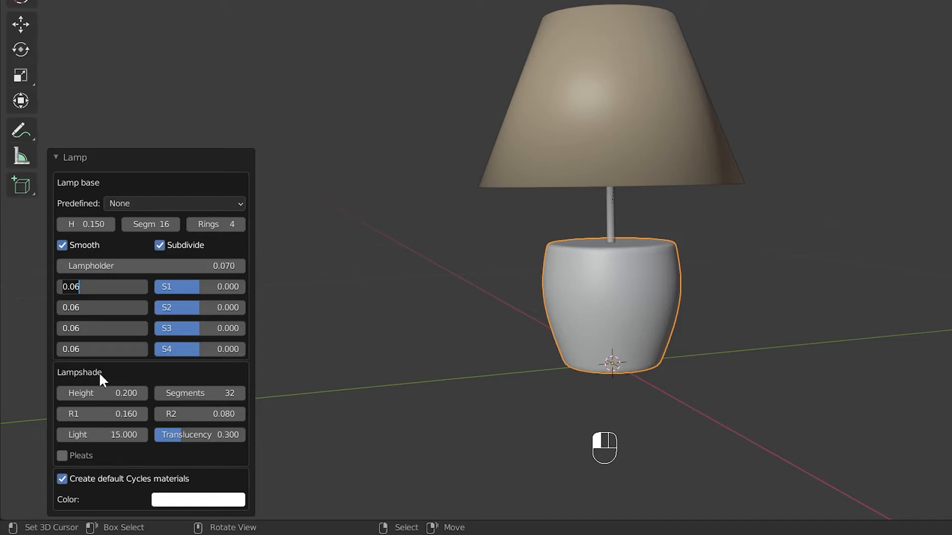
key("Return")
Set the lamp base's S2 ring offset to -0.9 and its S3 ring offset to 0.4.
left_click(208, 305)
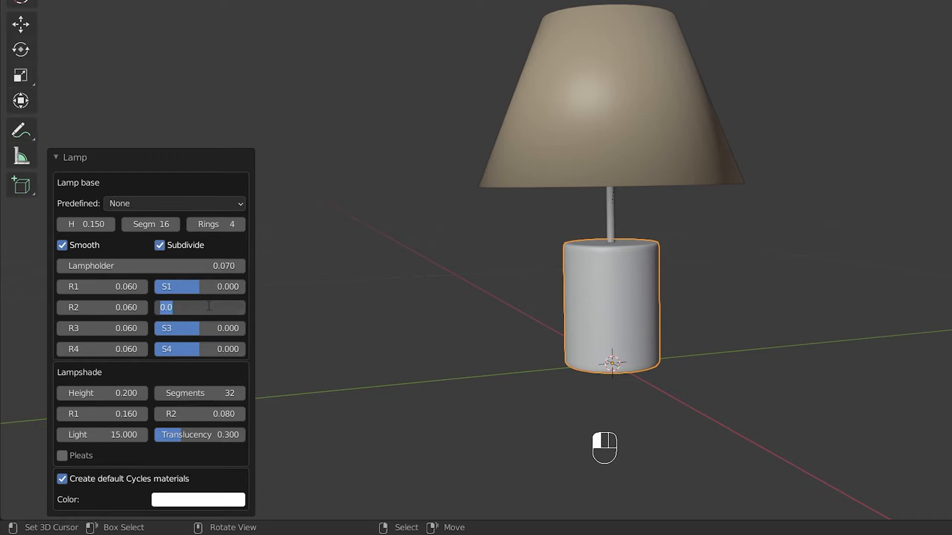
type("-0.9")
key("Return")
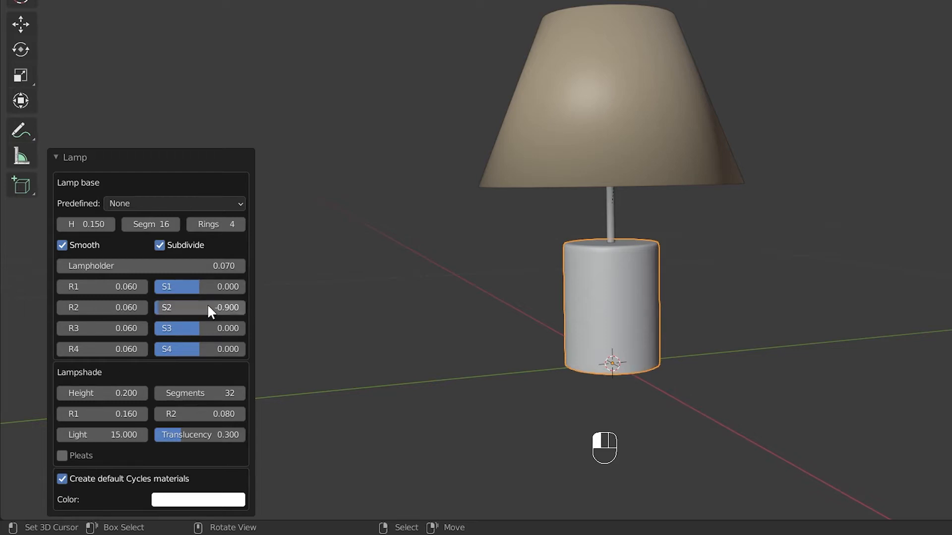
left_click(208, 328)
key("BackSpace")
type("0.")
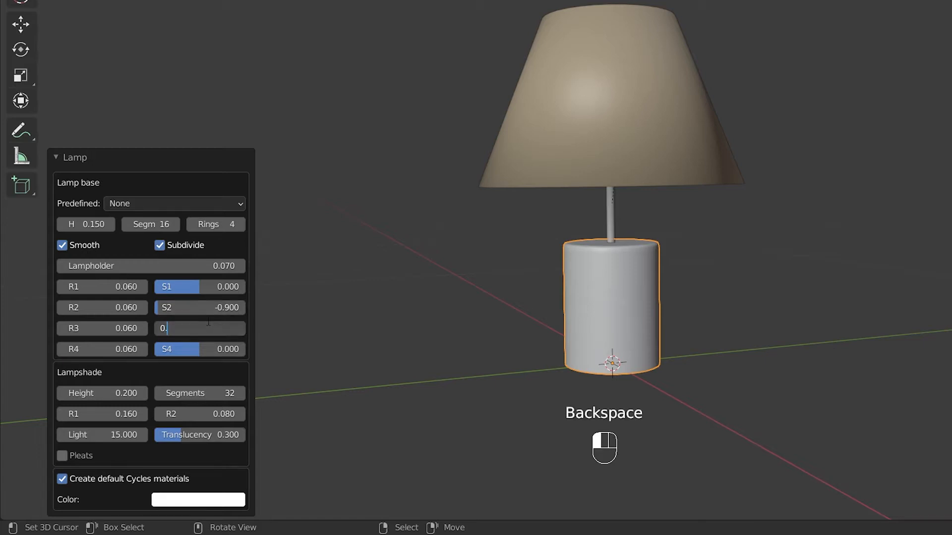
type("4")
key("Return")
Set the lampshade height to 0.17.
mouse_move(698, 265)
middle_mouse_down()
mouse_move(682, 282)
mouse_move(714, 262)
mouse_move(712, 277)
middle_mouse_up()
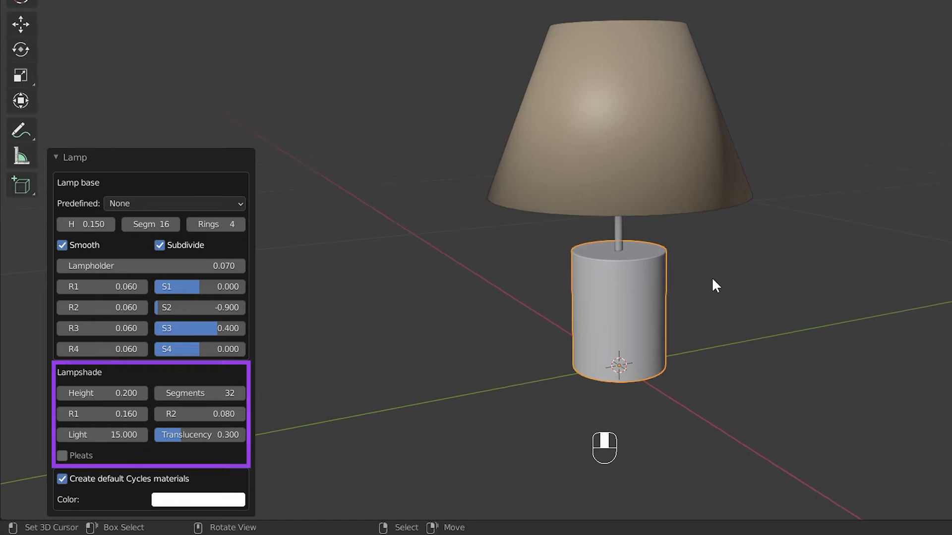
left_click(104, 391)
type("0.17")
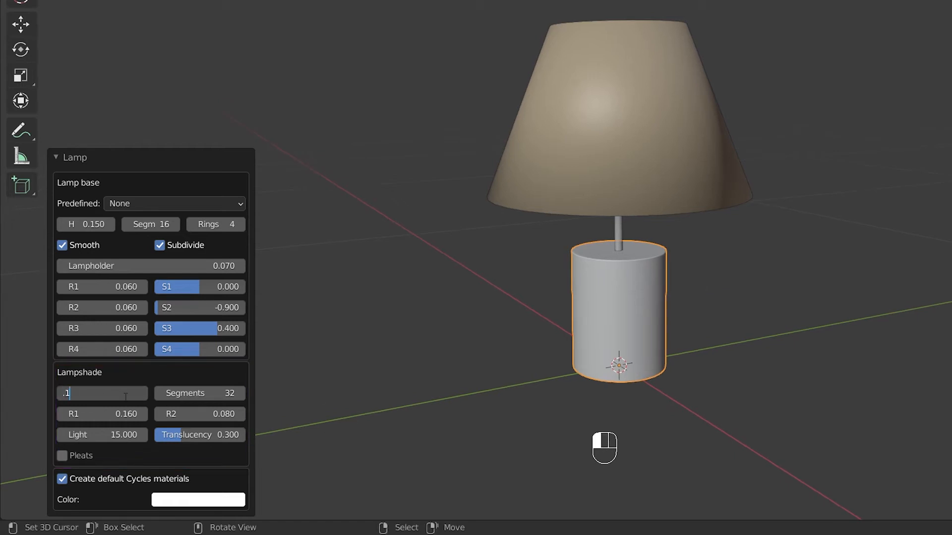
key("Return")
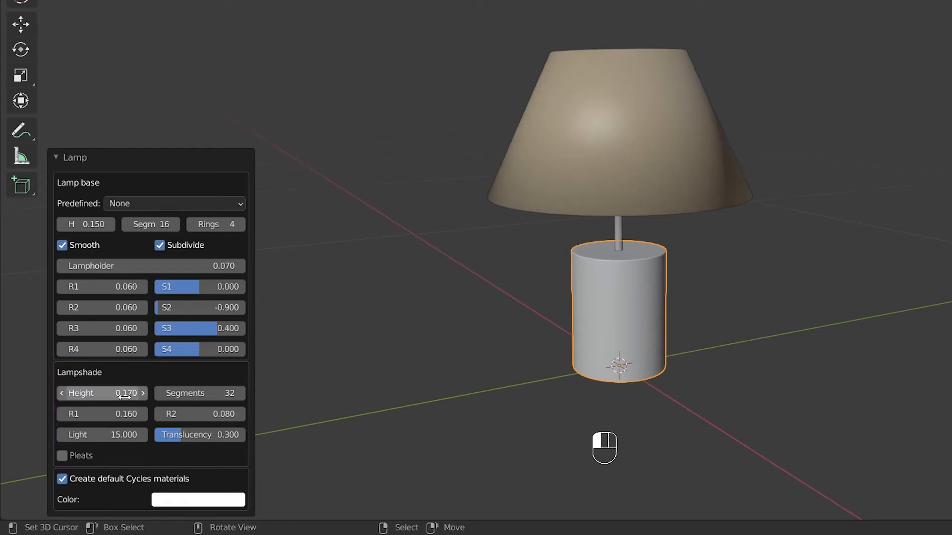
Set both lampshade radii, R1 and R2, to 0.1.
left_click(122, 412)
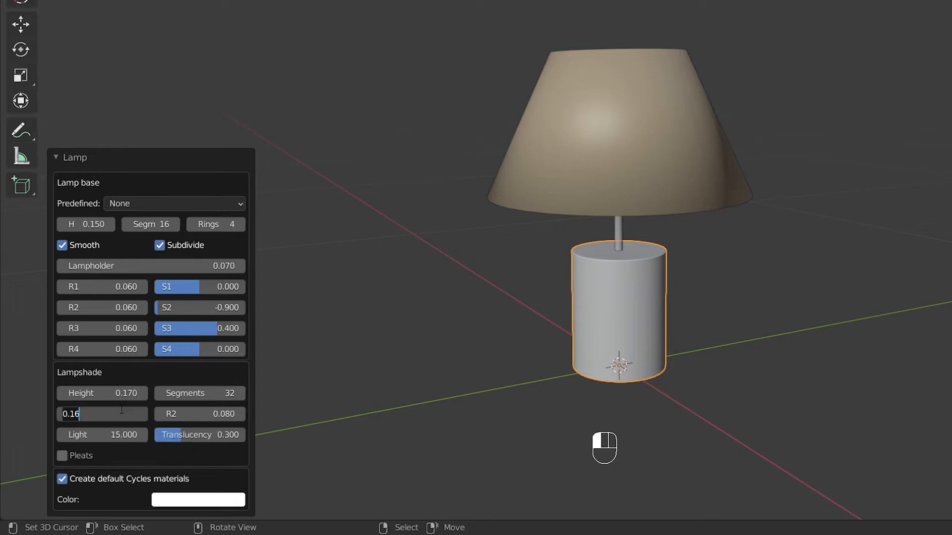
type(".1")
key("Return")
left_click(198, 414)
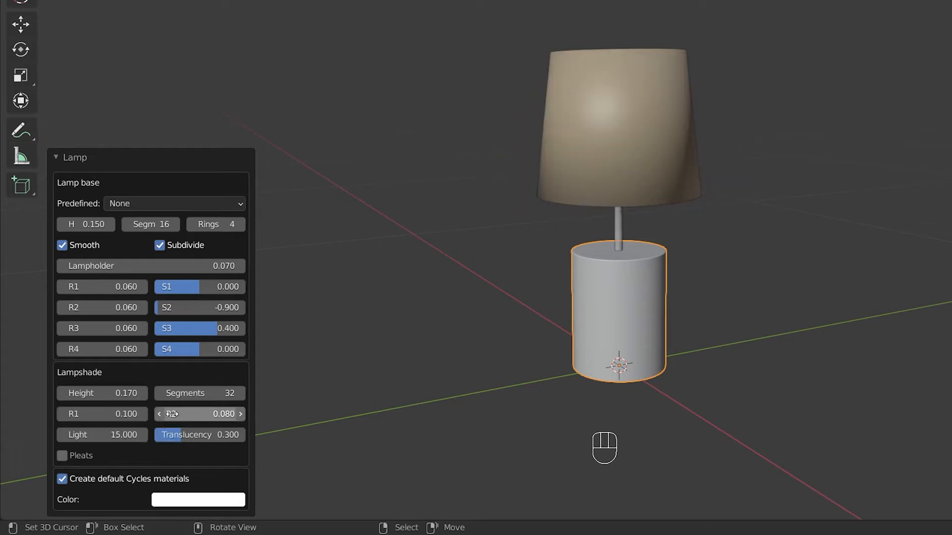
type(".1")
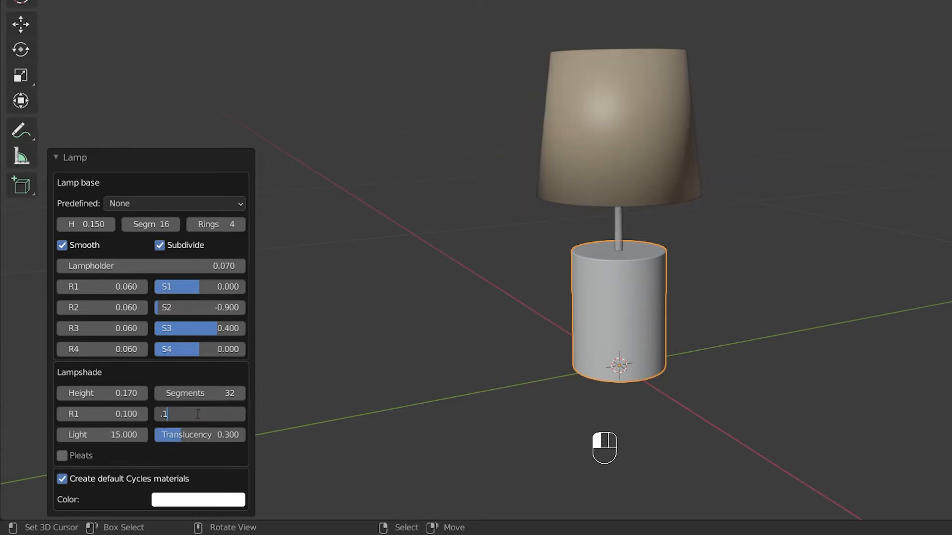
key("Return")
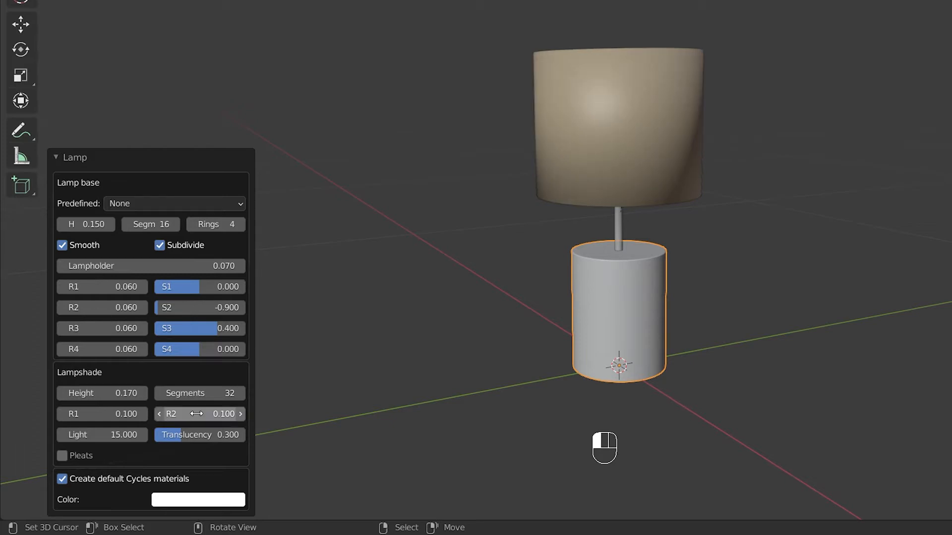
Set the lampshade's segments to 4 to make it square.
mouse_move(721, 276)
middle_mouse_down()
mouse_move(724, 268)
mouse_move(719, 293)
middle_mouse_up()
left_click(204, 389)
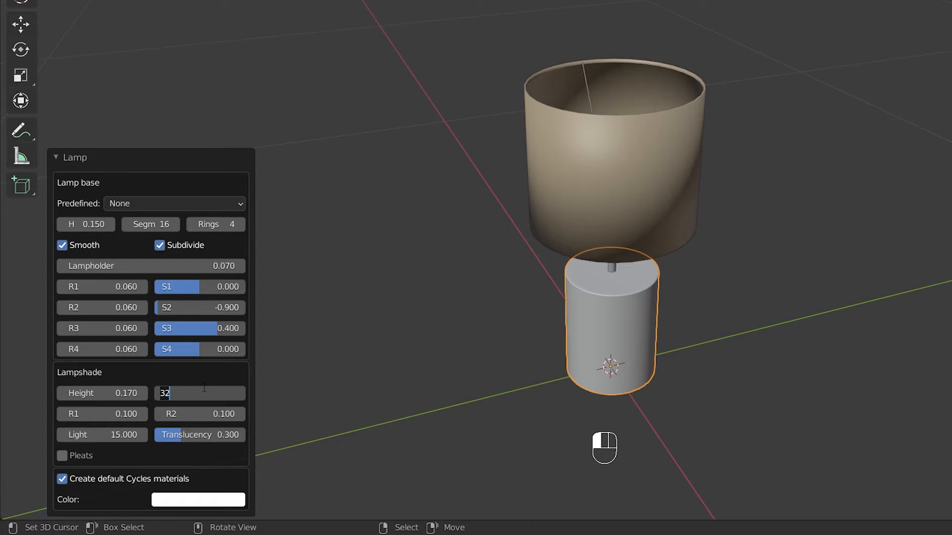
type("4")
key("Return")
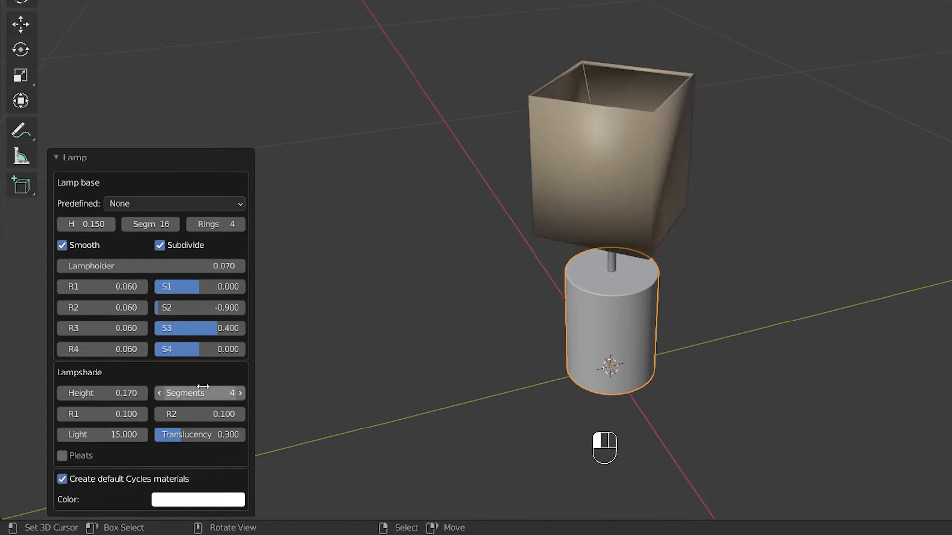
Enable pleats on the lampshade and set their R3 value to 0.001.
middle_click_drag(709, 217, 701, 231)
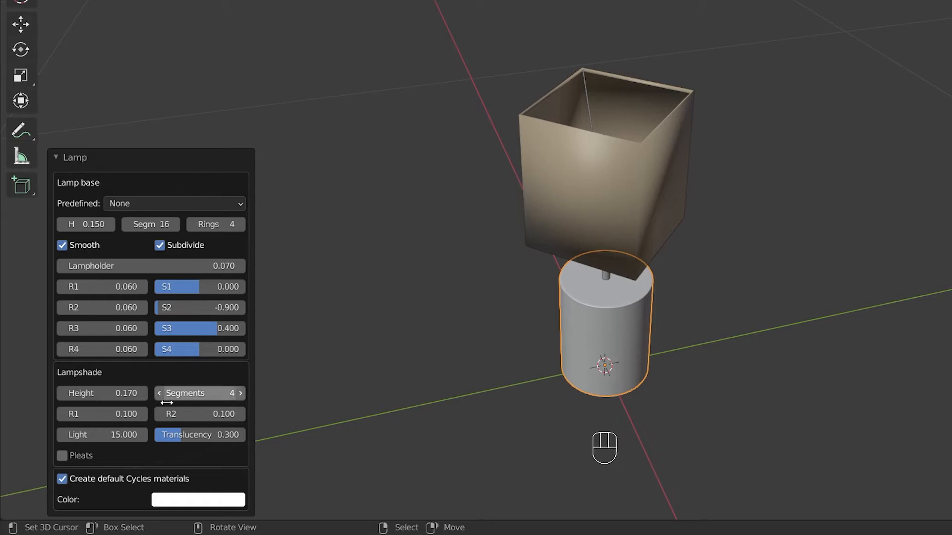
left_click(62, 456)
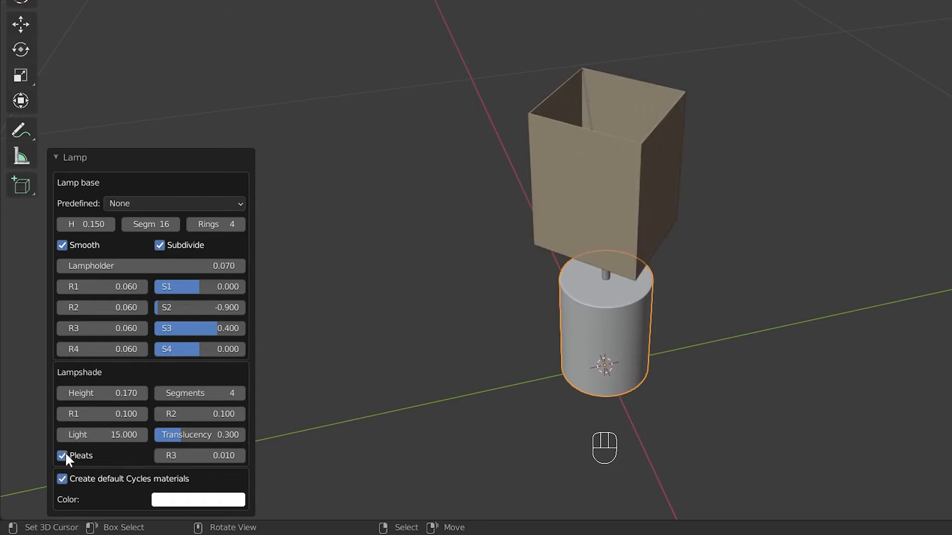
left_click(215, 453)
key("Return")
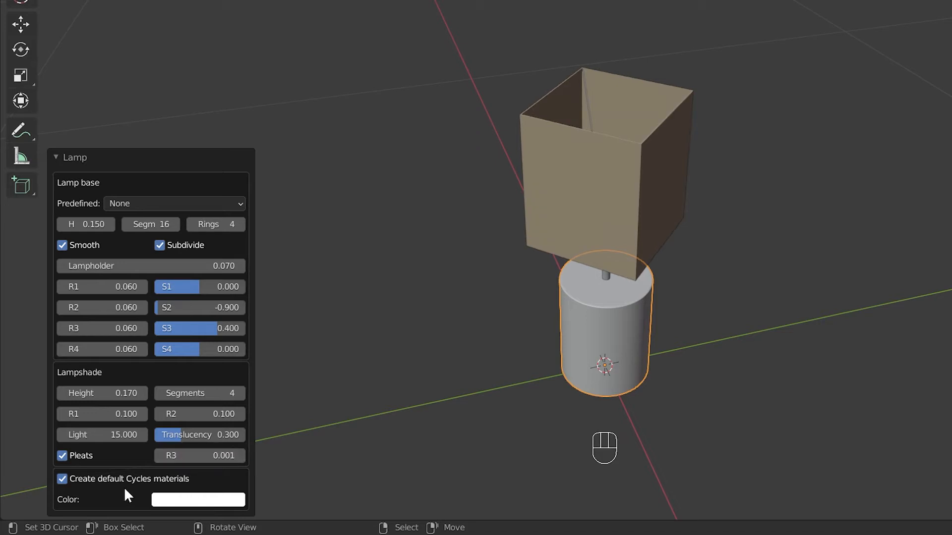
Turn off creation of default Cycles materials for the lamp, restore the full workspace layout and collapse the lamp settings.
middle_click_drag(684, 347, 697, 319)
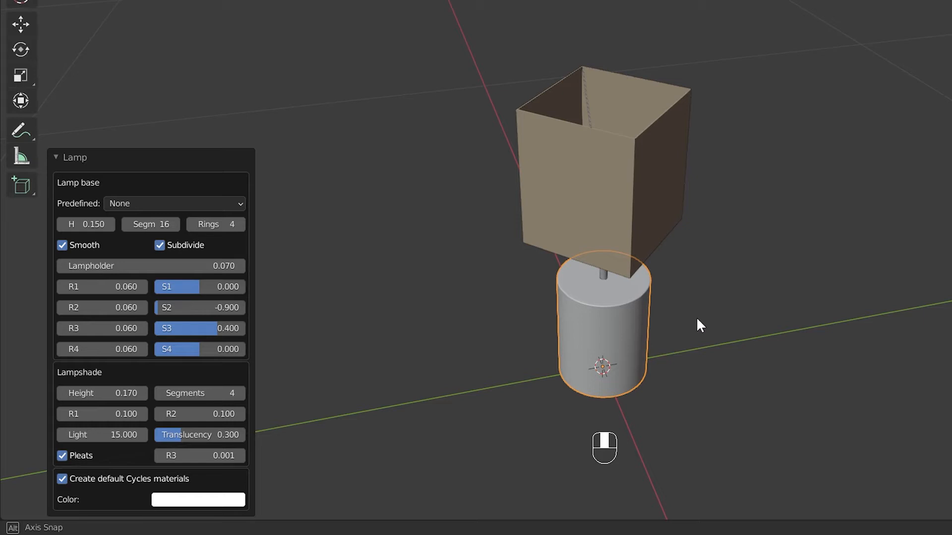
middle_click_drag(697, 319, 697, 320)
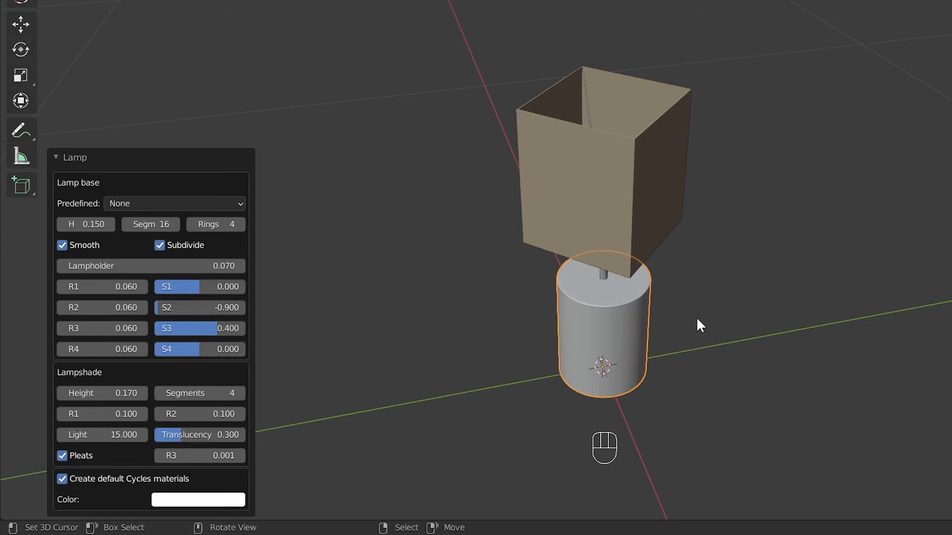
left_click(62, 479)
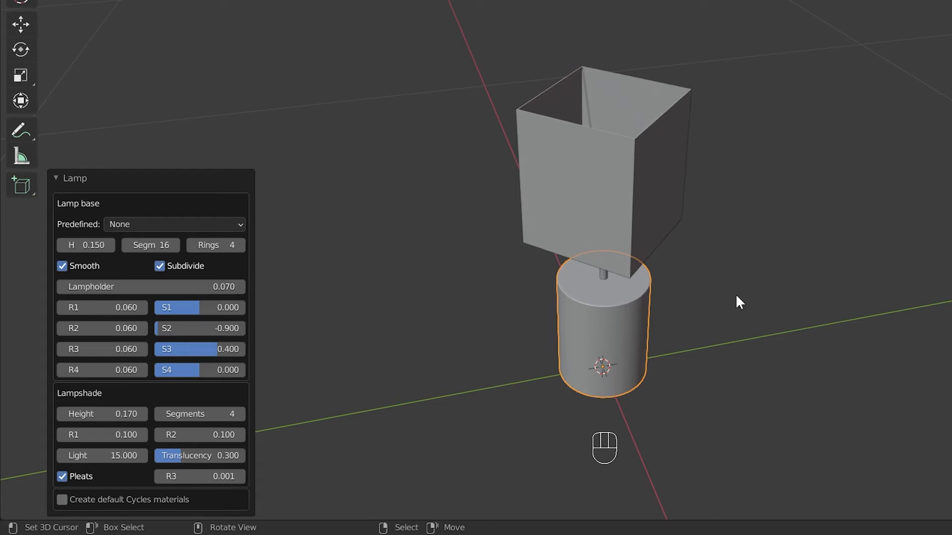
middle_click_drag(736, 299, 729, 270)
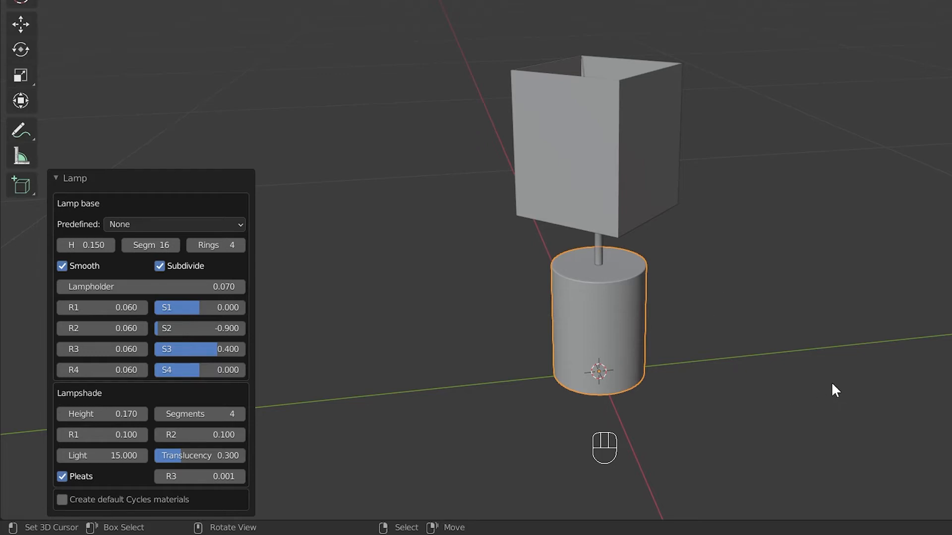
key("ctrl+space")
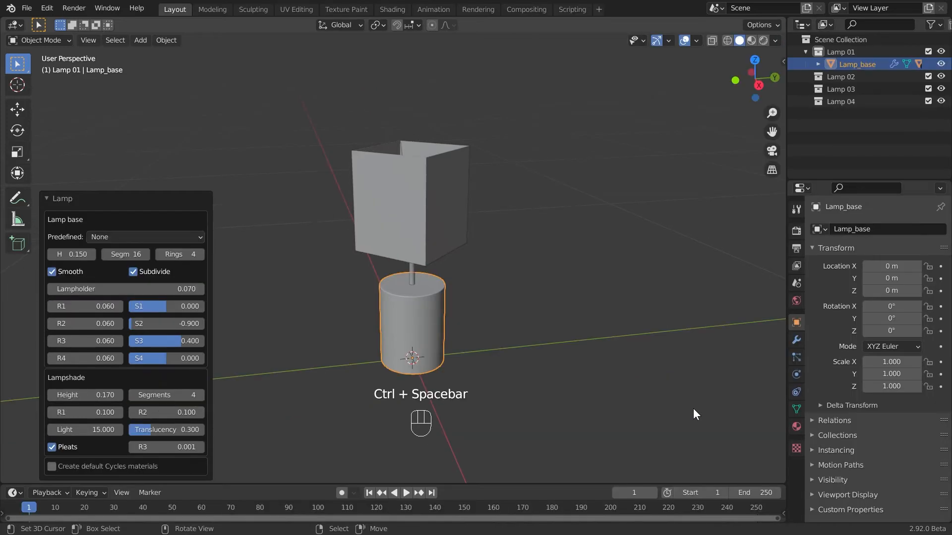
left_click(103, 199)
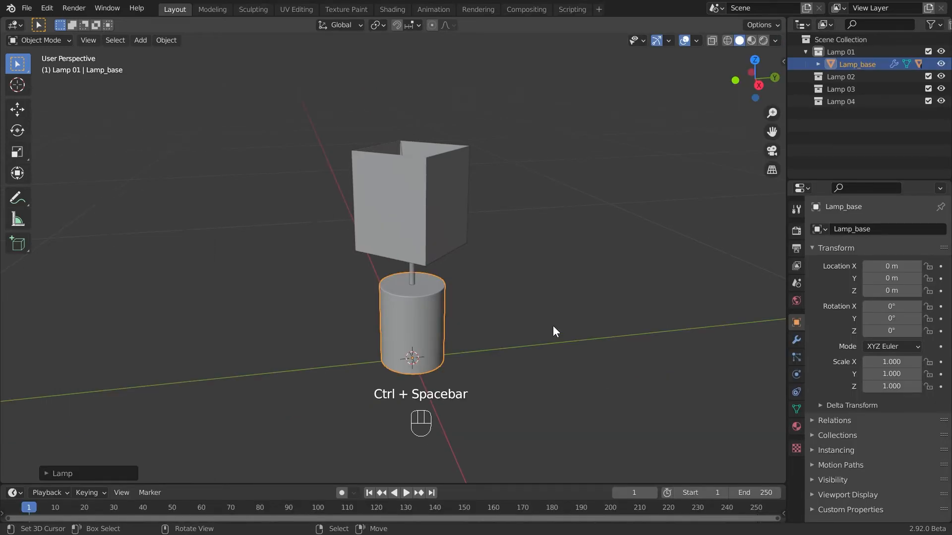
Exclude the Lamp 01 collection from the view layer and add an Archimesh lamp to the Lamp 02 collection.
middle_click_drag(586, 298, 592, 298, "shift")
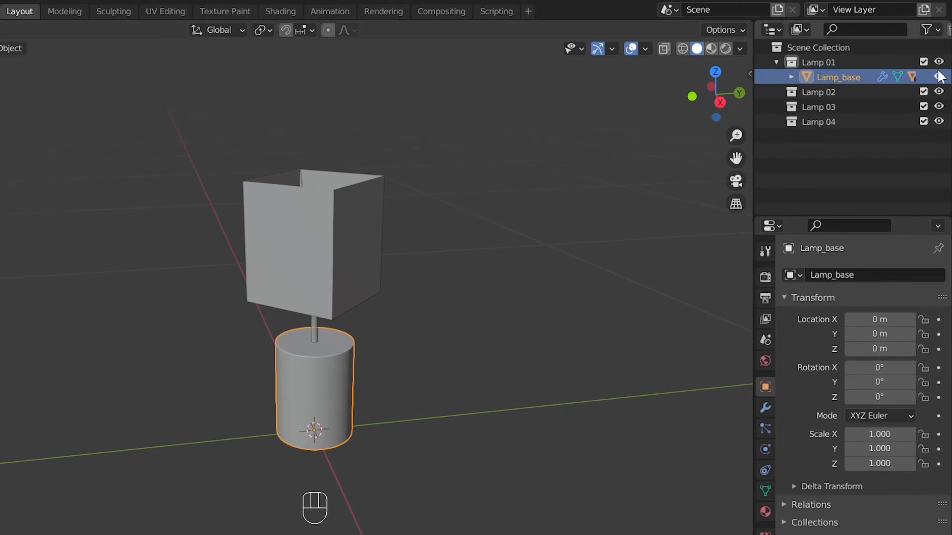
left_click(922, 62)
left_click(812, 79)
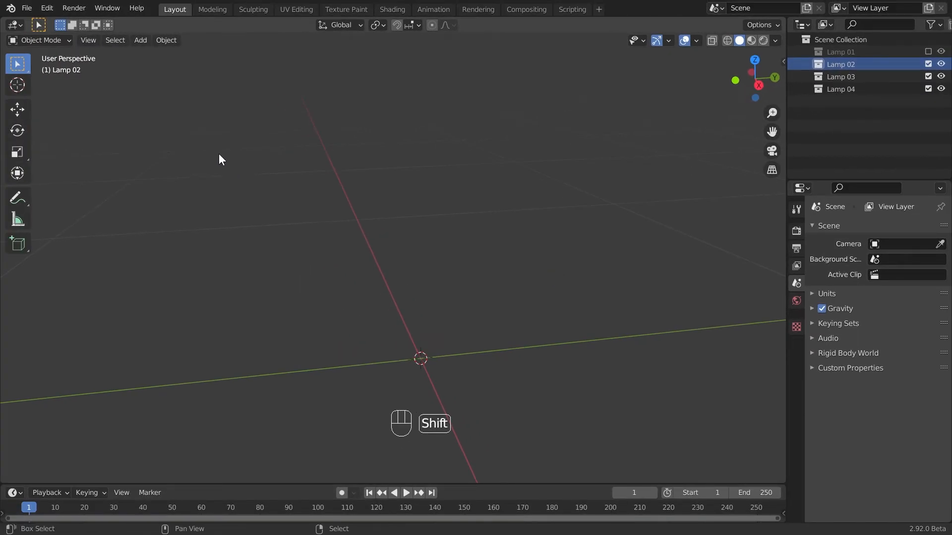
key("shift+a")
mouse_move(276, 290)
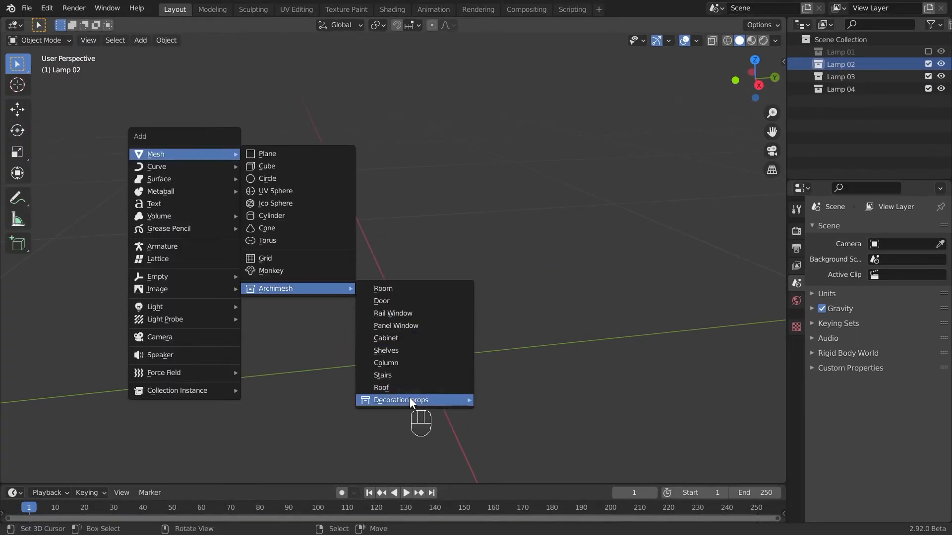
mouse_move(437, 400)
left_click(507, 412)
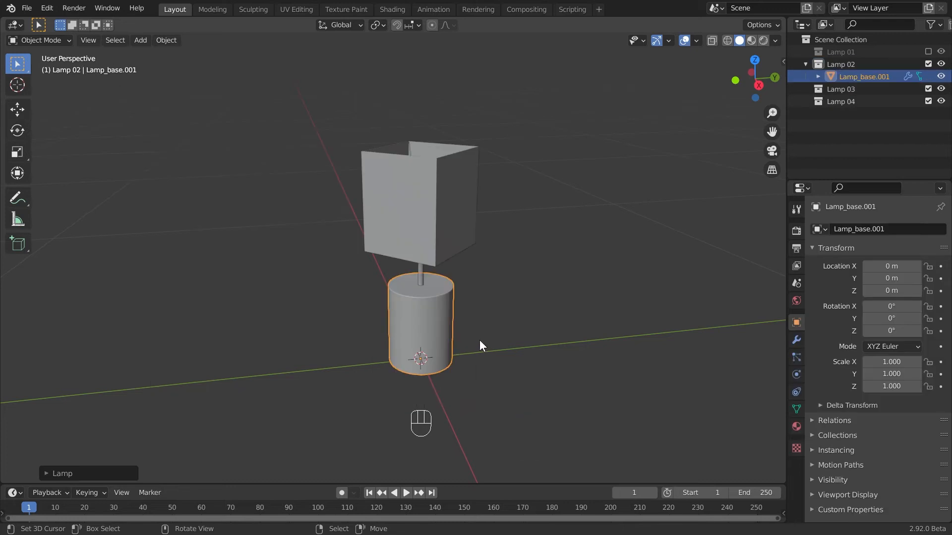
Maximize the 3D viewport and expand the creation settings of the lamp in Lamp 02.
key("ctrl+space")
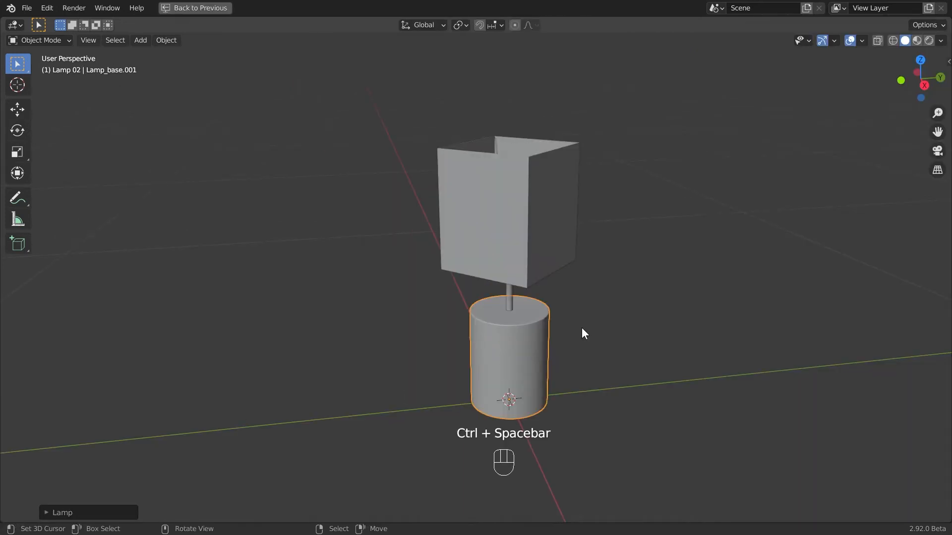
middle_click_drag(581, 328, 623, 285, "shift")
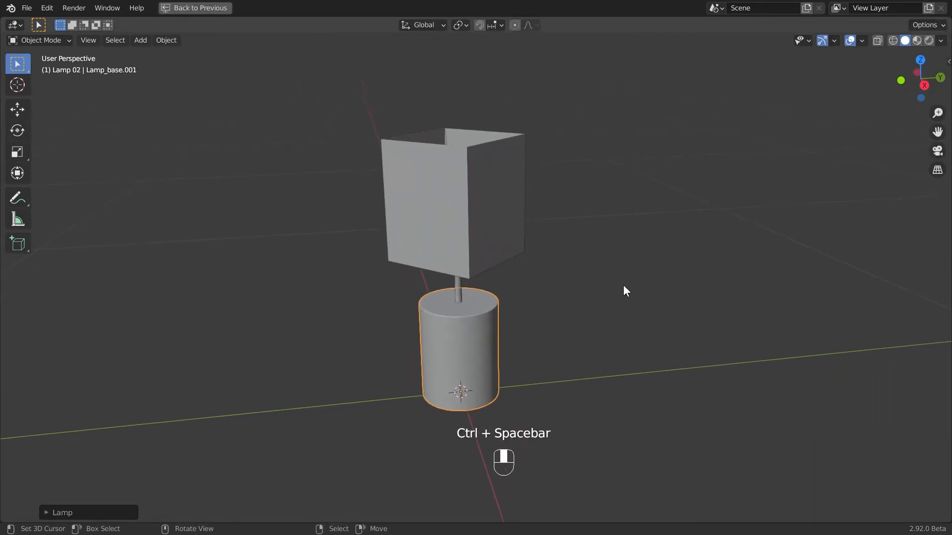
key("ctrl+space")
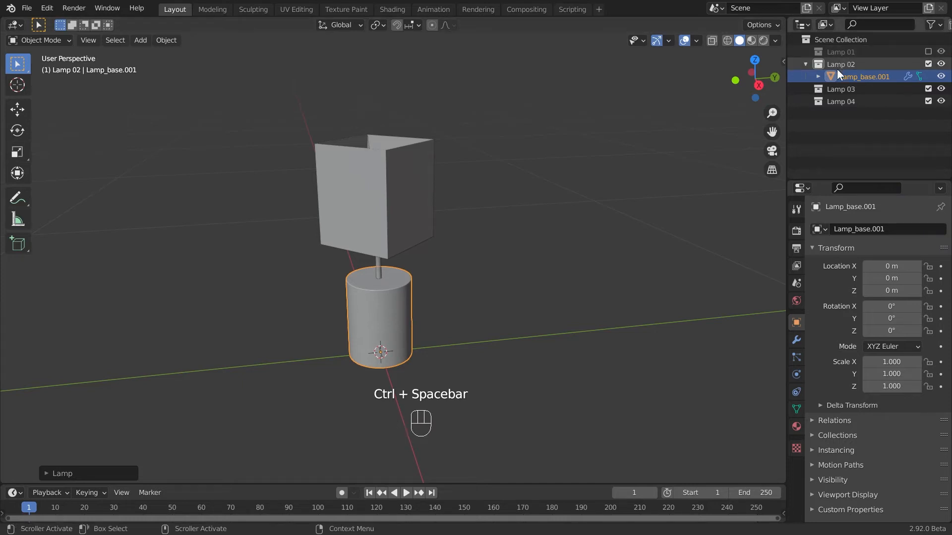
key("ctrl+space")
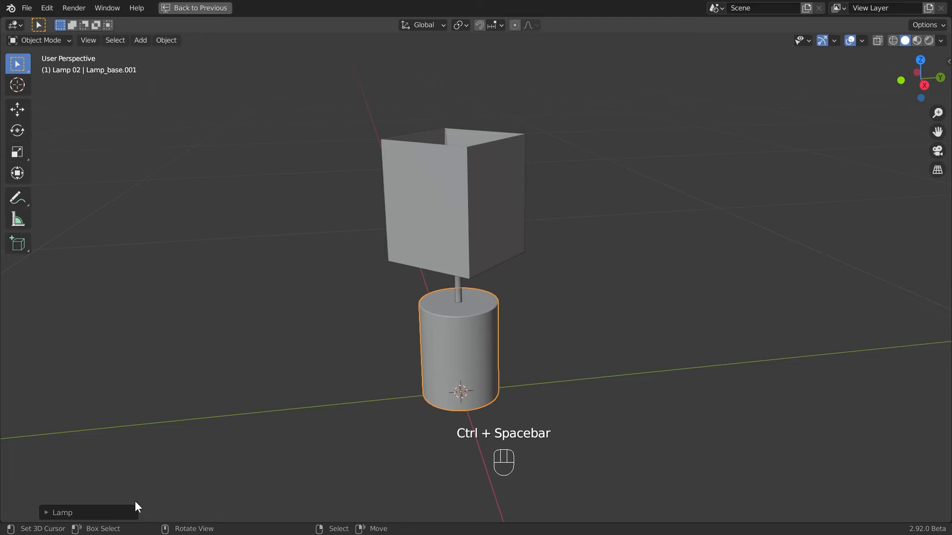
left_click(59, 511)
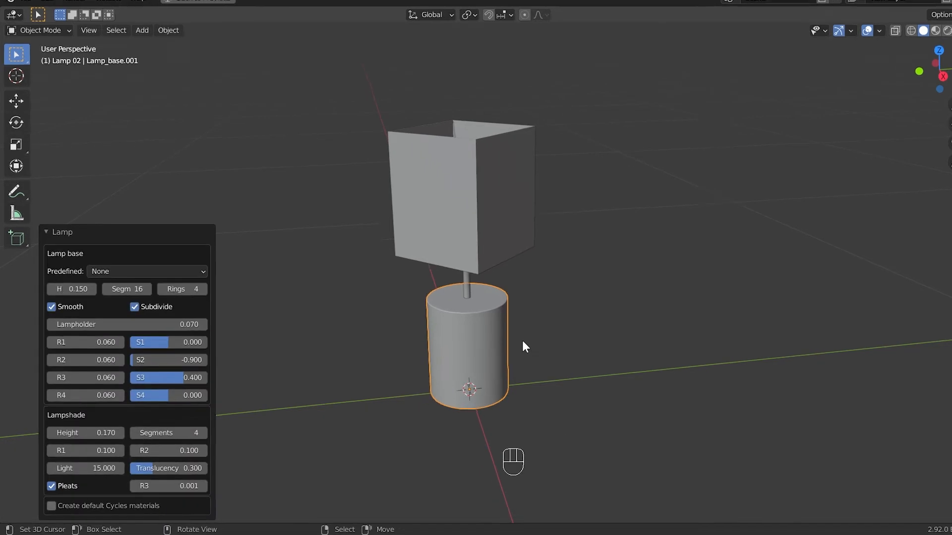
middle_click_drag(525, 339, 534, 335, "shift")
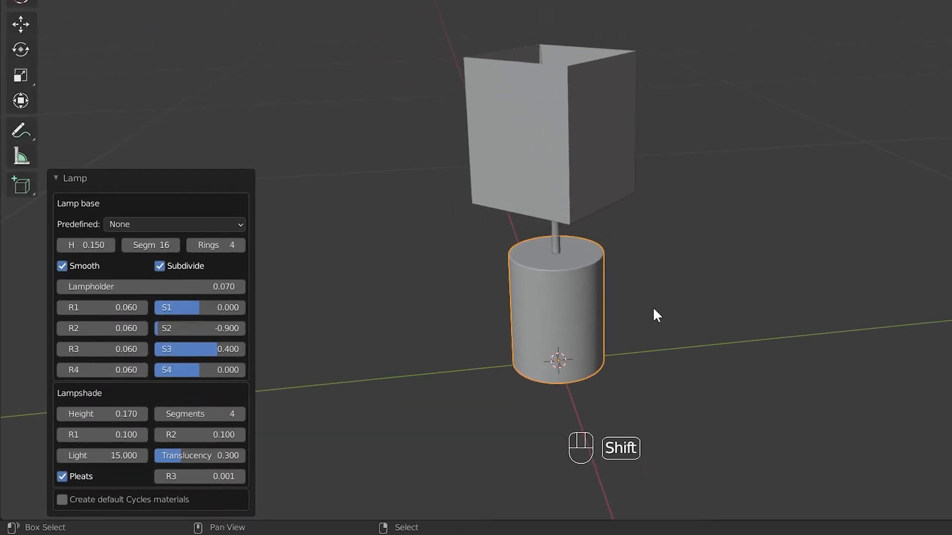
mouse_move(652, 307)
middle_mouse_down("shift")
mouse_move(679, 314)
mouse_move(680, 306)
middle_mouse_up("shift")
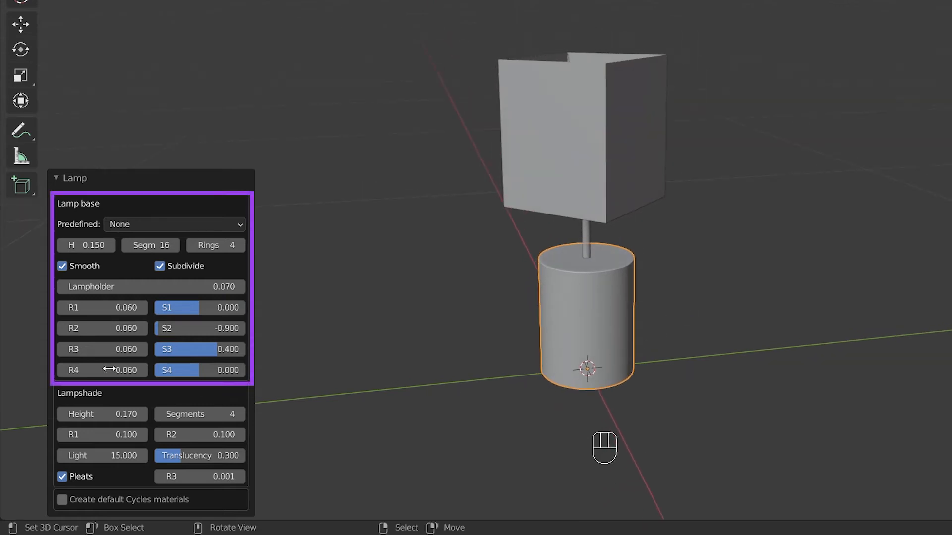
Set the second lamp's base height to 0.17 and its lampholder height to 0.015.
left_click(79, 244)
type("0.17")
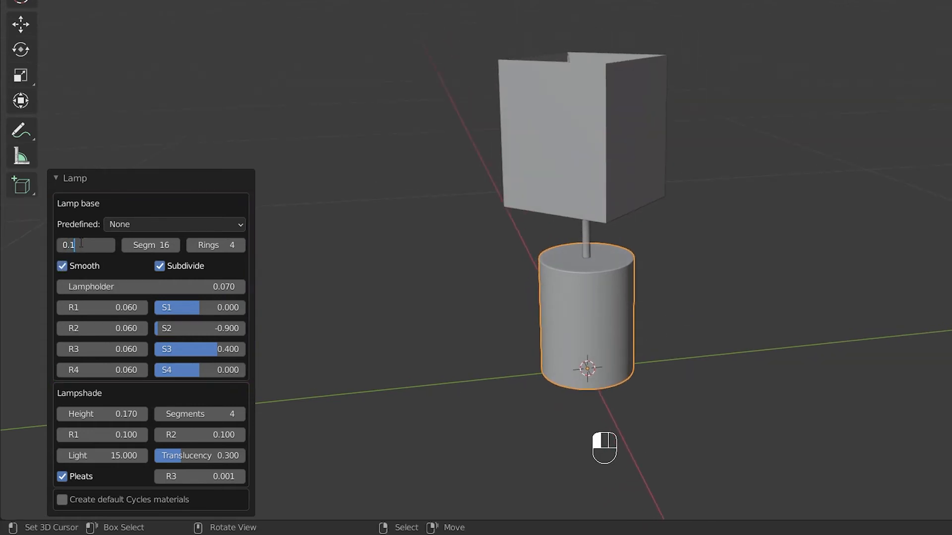
key("Return")
left_click(108, 284)
type("0.015")
key("Return")
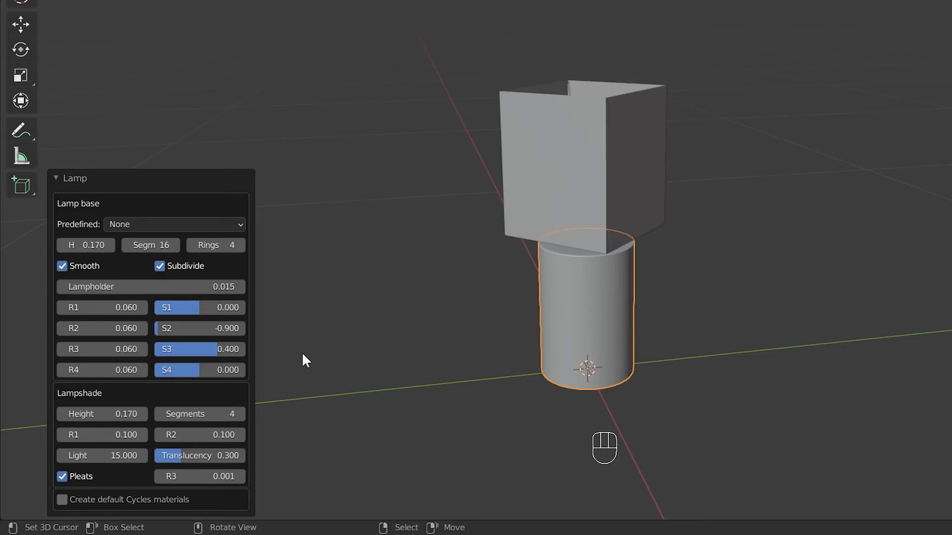
Set the lamp base's R2 ring radius to 0.1 and its R4 ring radius to 0.01.
double_click(133, 328)
type("0.1")
key("Return")
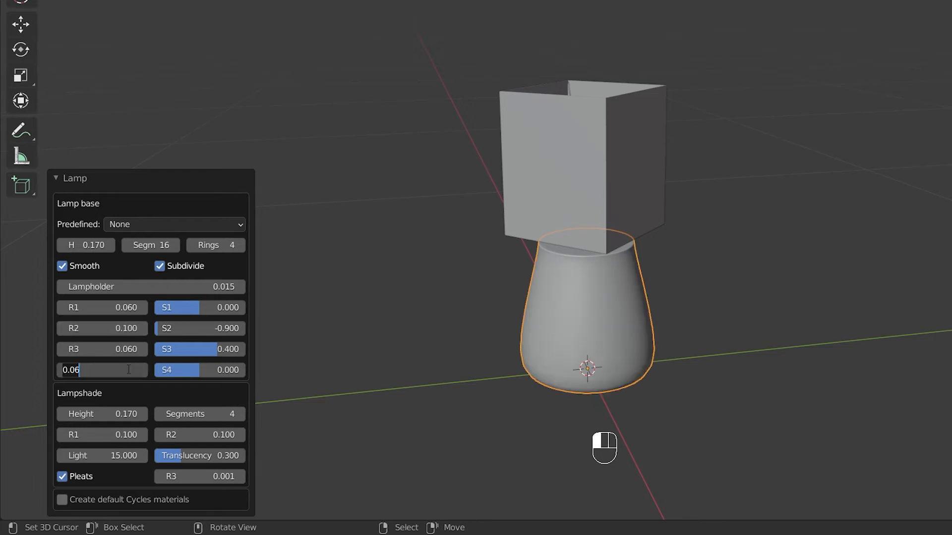
type("0.01")
key("Return")
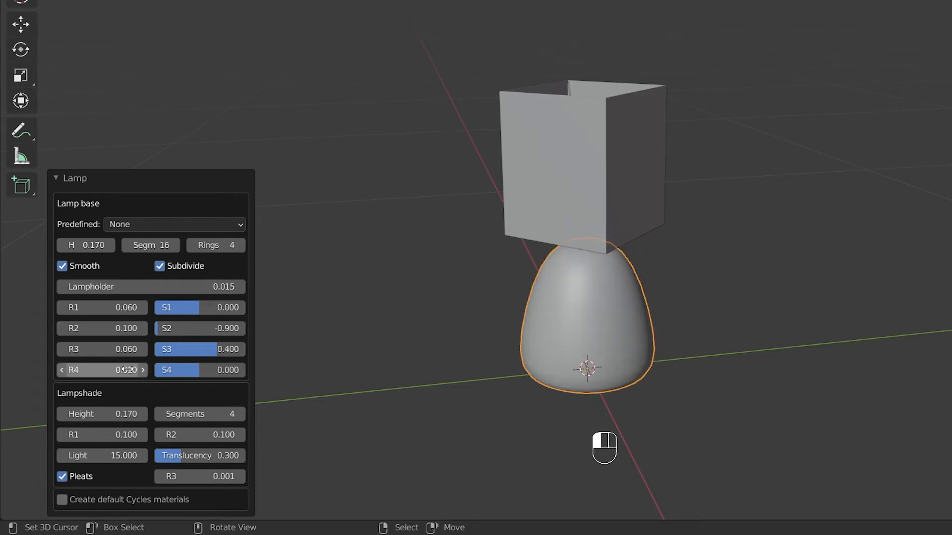
Set the lamp base's S3 ring offset to 0.2 and its S4 ring offset to -0.02.
middle_click_drag(456, 291, 469, 264)
left_click(216, 345)
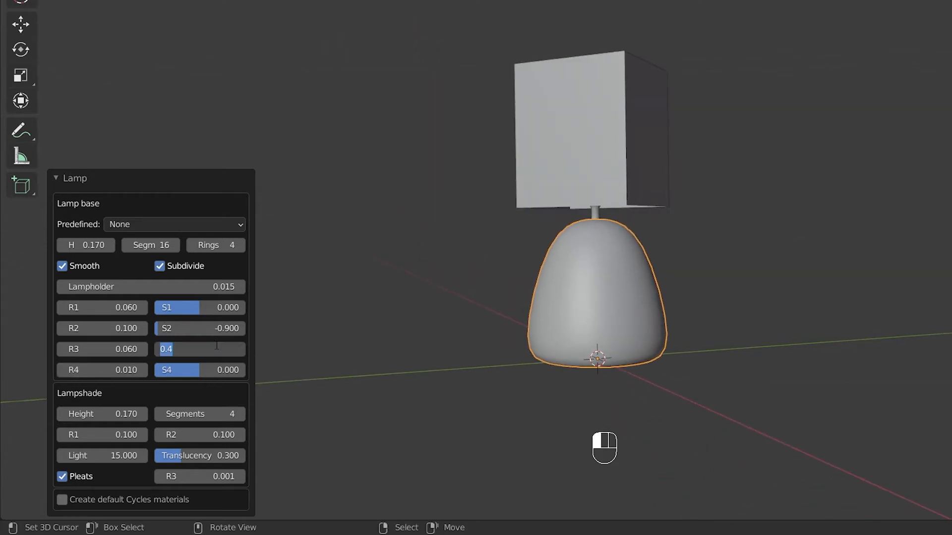
type(".2")
key("Return")
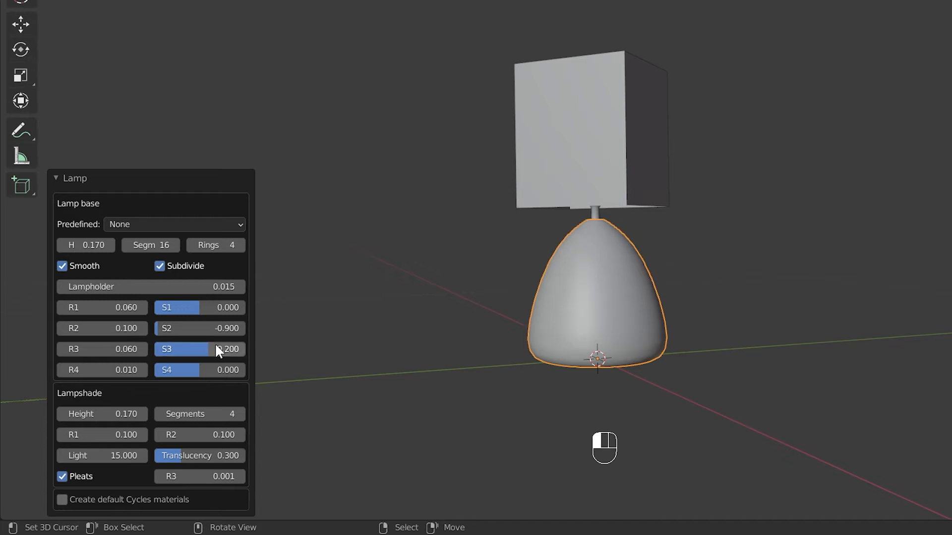
left_click(212, 367)
type("-0.")
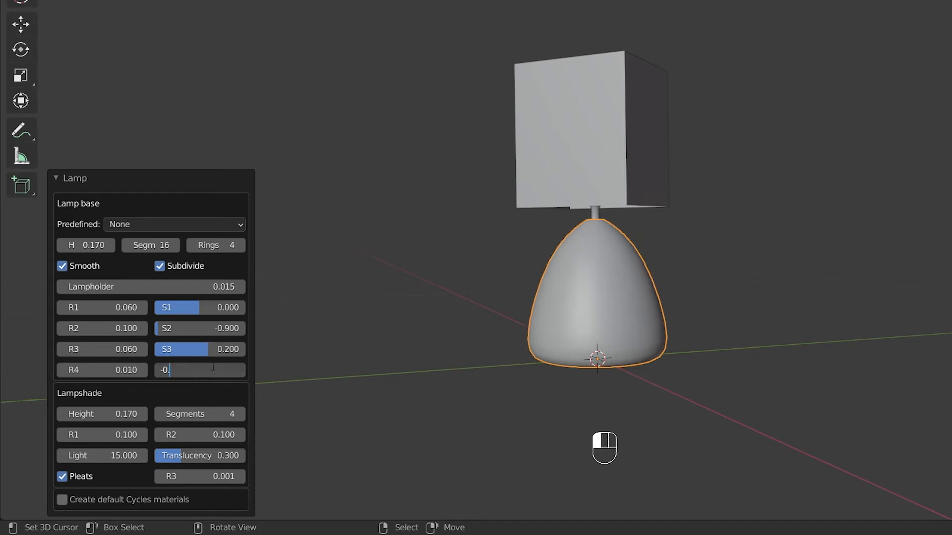
type("02")
key("Return")
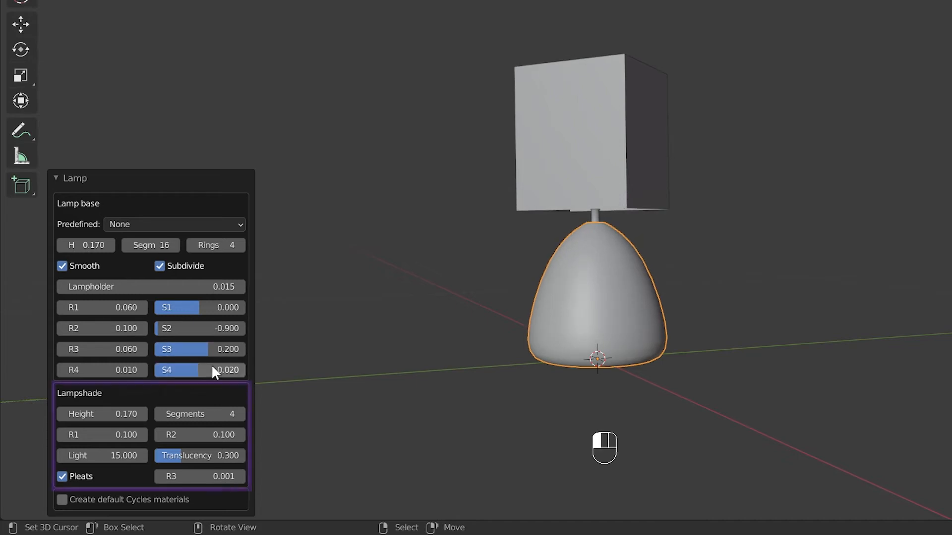
middle_click_drag(716, 196, 694, 177)
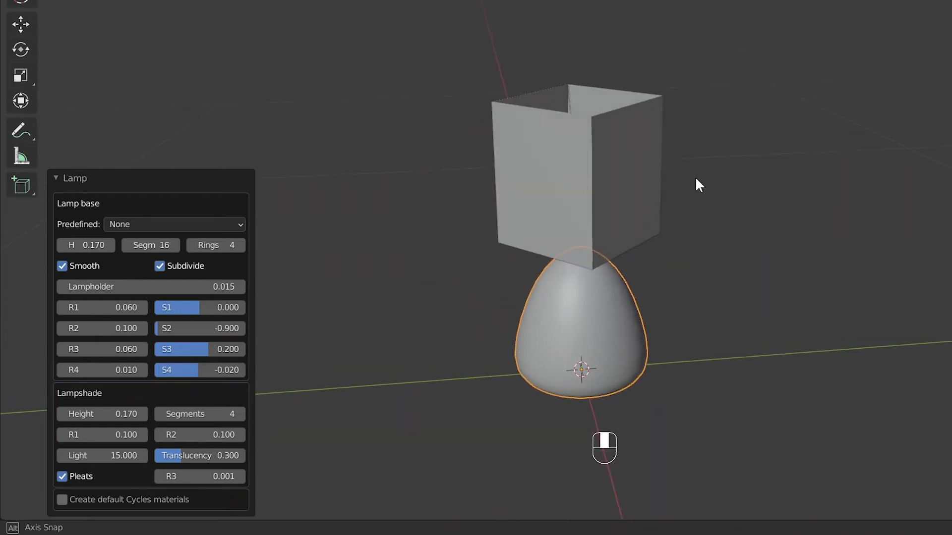
Set the second lampshade's R1 radius to 0.13 and its R2 radius to 0.08.
left_click(123, 435)
type("0.1")
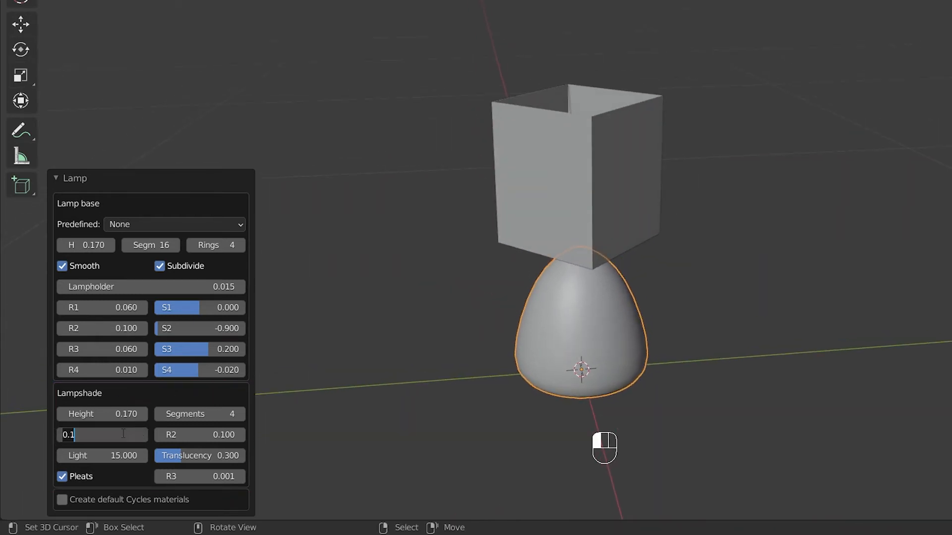
type(".13")
key("Tab")
type("0.0")
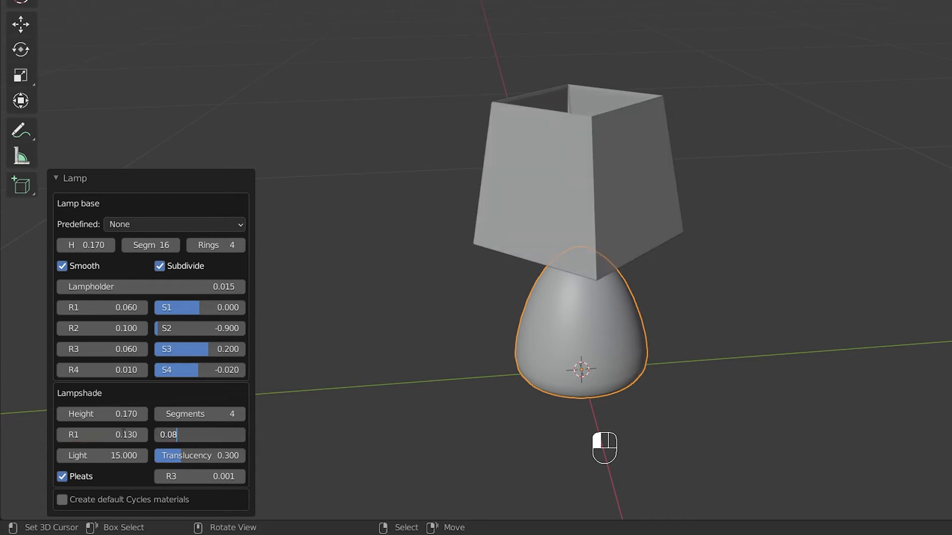
type("8")
key("Return")
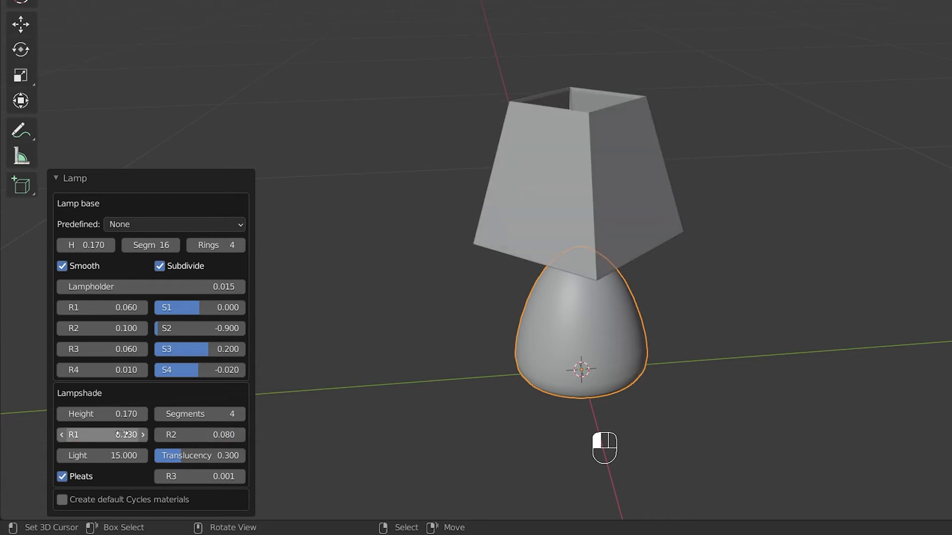
left_click(200, 476)
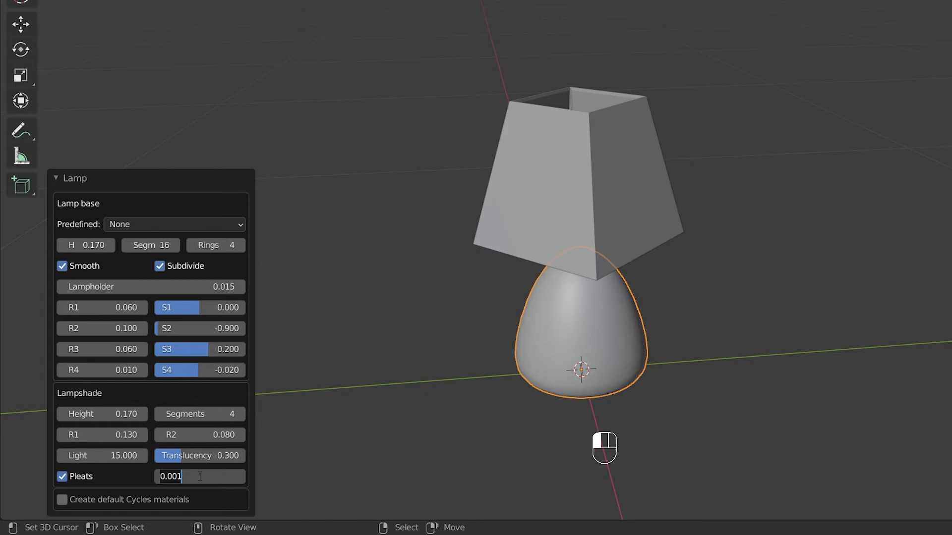
left_click(200, 476)
key("Return")
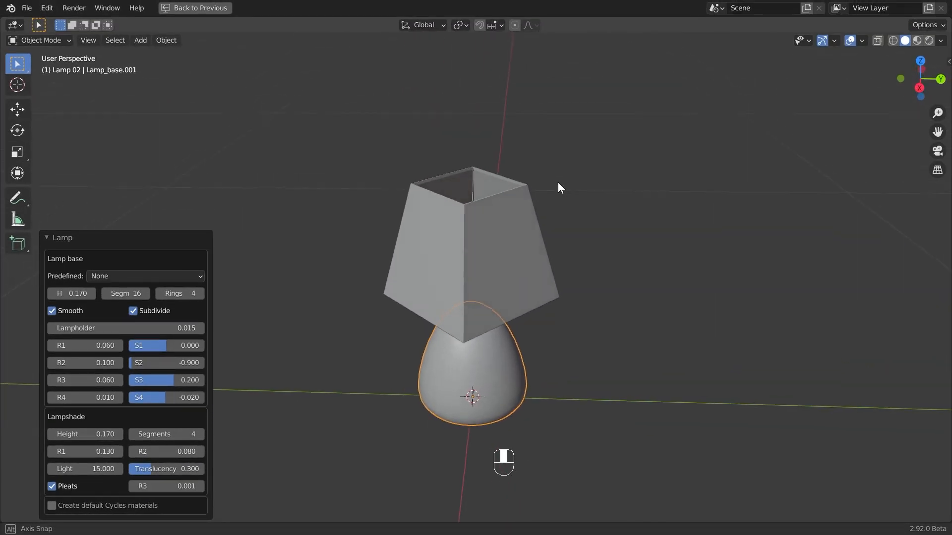
Restore the full workspace layout, excluding the Lamp 02 collection from the view layer and making Lamp 03 the active collection.
middle_click_drag(558, 187, 573, 173)
key("ctrl+space")
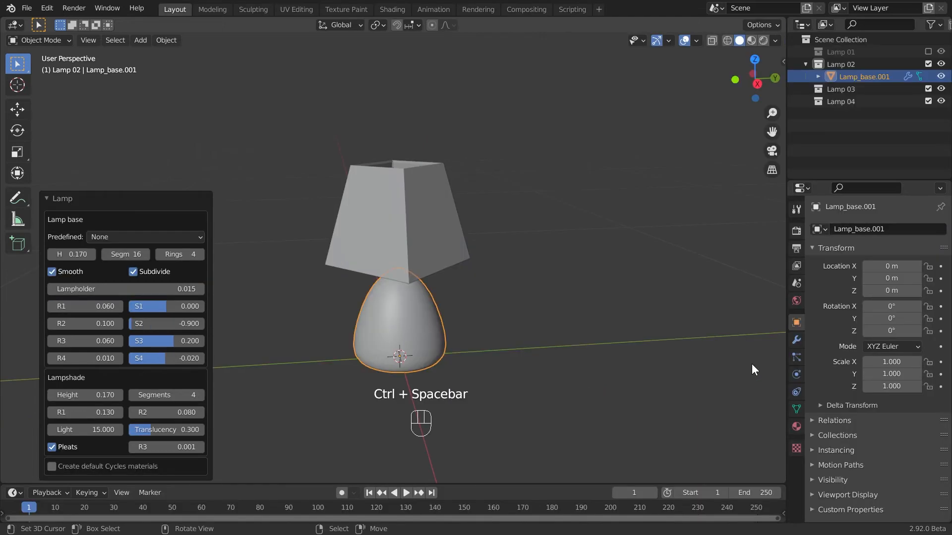
left_click(119, 200)
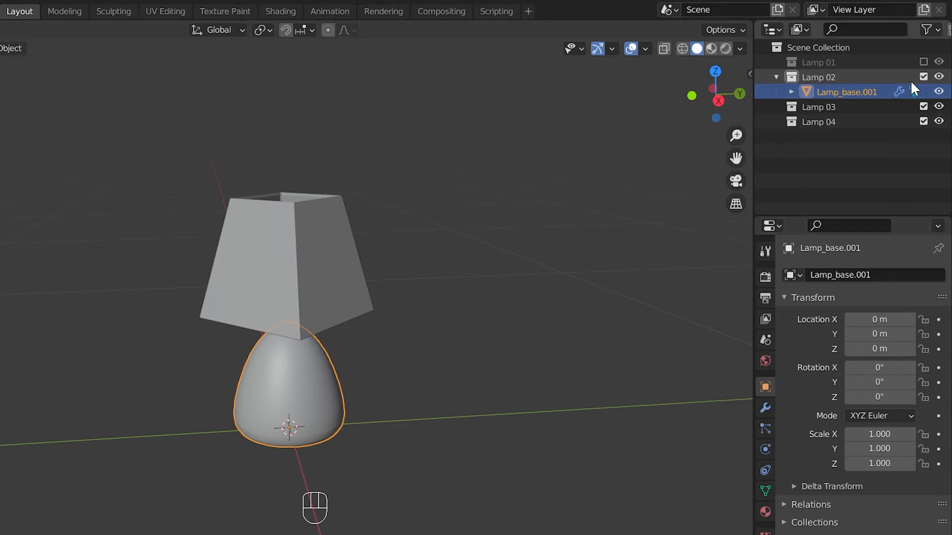
left_click(923, 76)
left_click(830, 92)
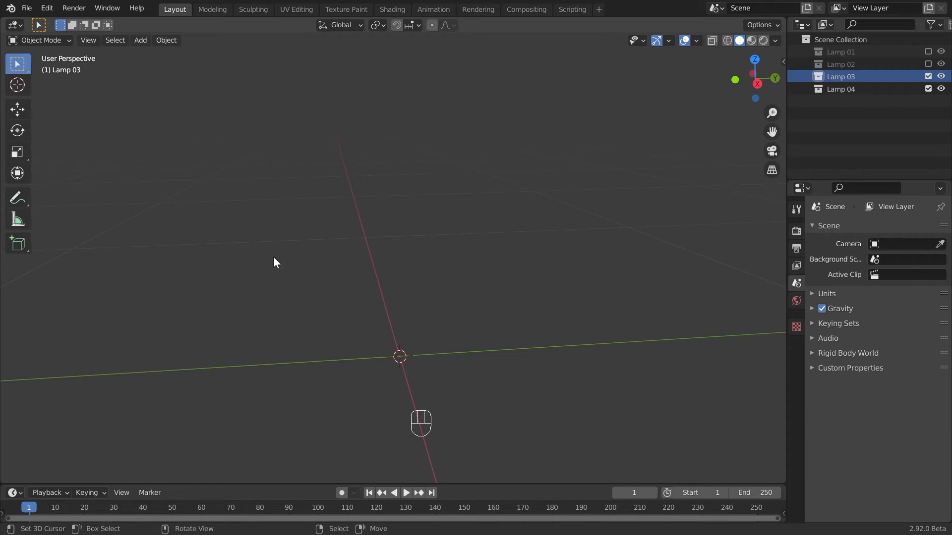
Add an Archimesh lamp to the Lamp 03 collection and expand its creation settings in a maximized viewport.
key("shift+a")
mouse_move(213, 156)
mouse_move(281, 290)
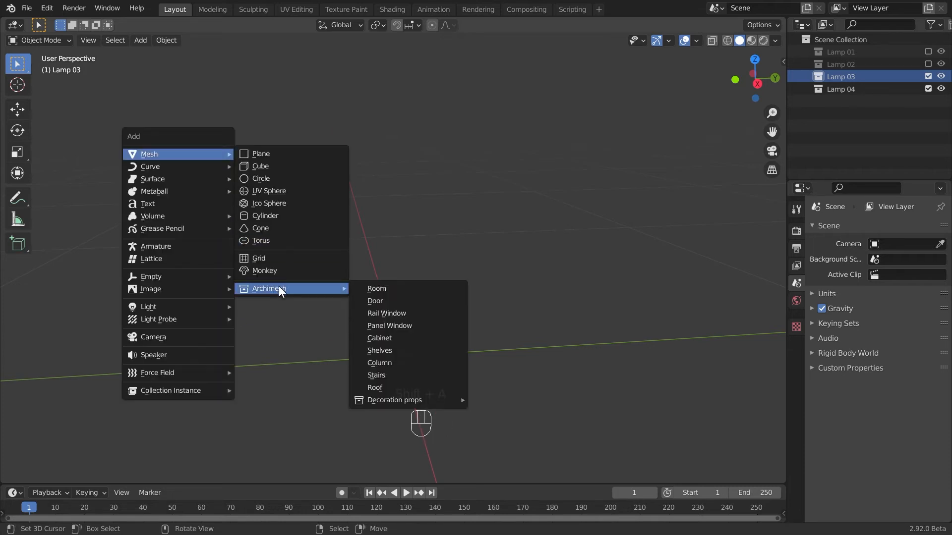
mouse_move(399, 402)
left_click(490, 410)
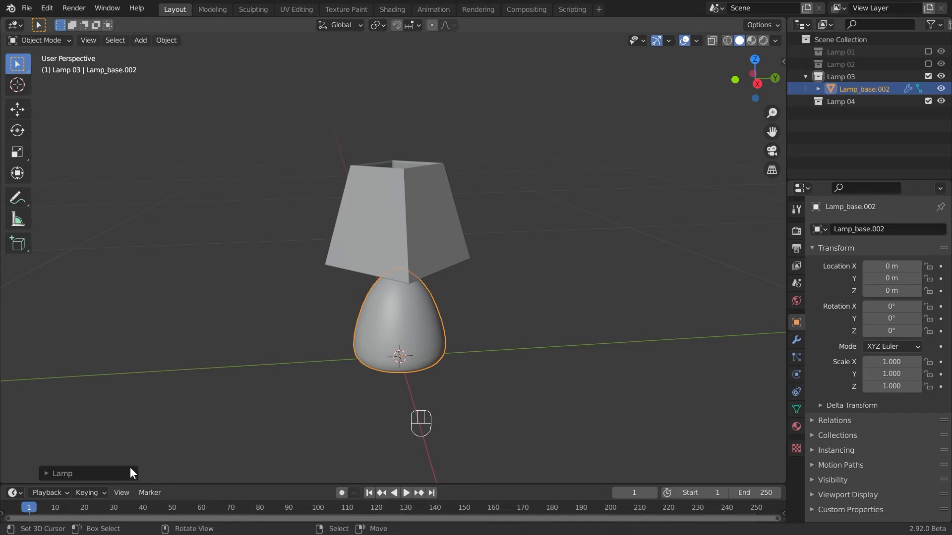
left_click(68, 475)
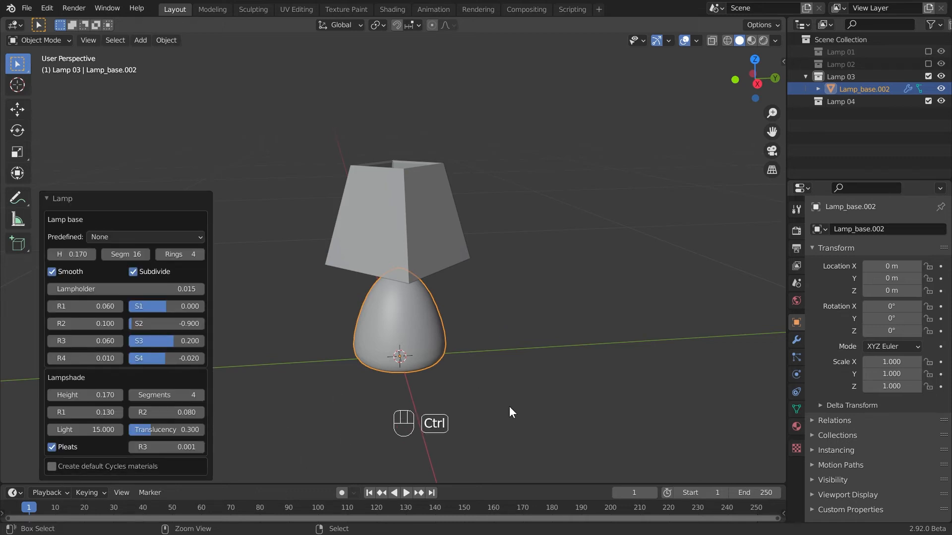
key("ctrl+space")
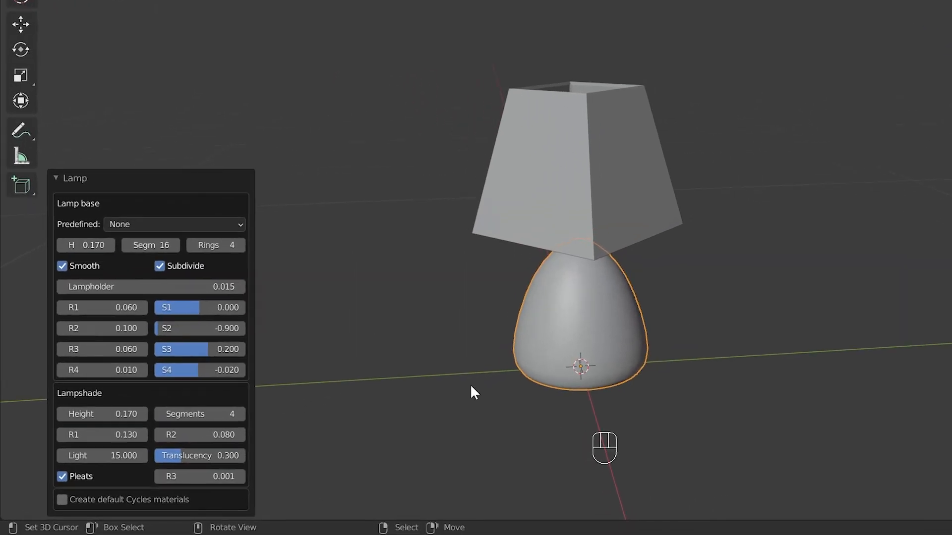
Set the third lamp's lampholder height to 0.03 and all four ring offsets S1 to S4 to 0.
left_click(100, 329)
type(".")
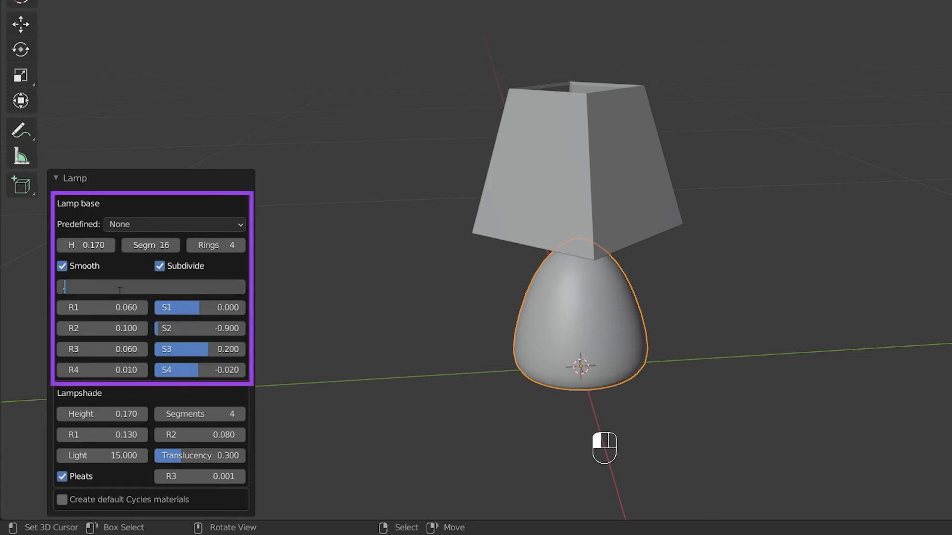
type("03")
key("Return")
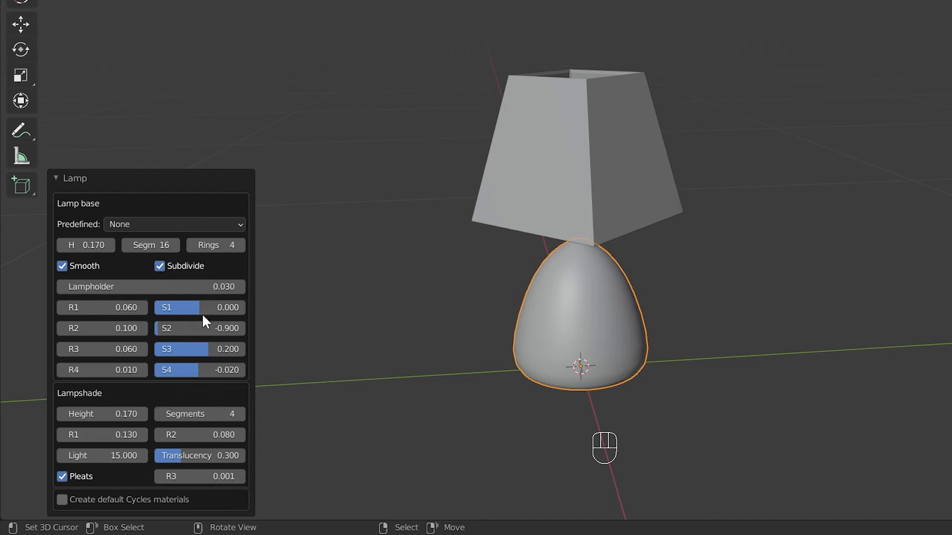
left_click_drag(204, 308, 204, 369)
key("Return")
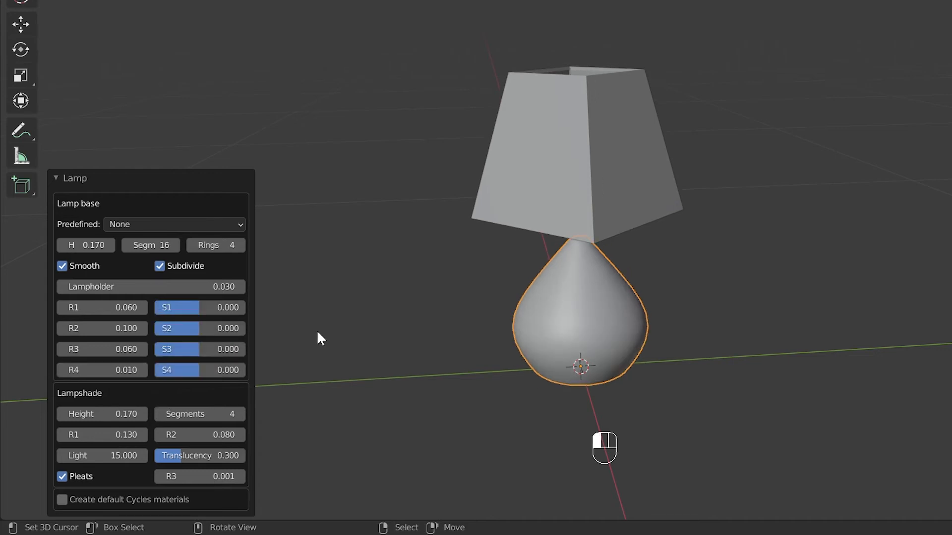
middle_click_drag(608, 404, 628, 353)
mouse_move(679, 323)
middle_mouse_down()
mouse_move(670, 335)
mouse_move(692, 333)
middle_mouse_up()
Turn off the third lampshade's pleats and set its segments to 128.
left_click(62, 477)
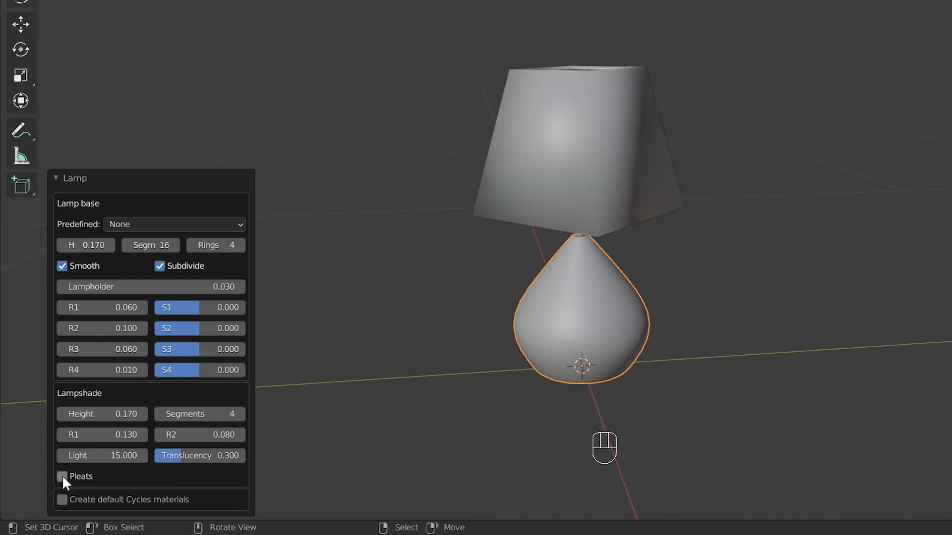
middle_click_drag(710, 250, 704, 278)
left_click(200, 414)
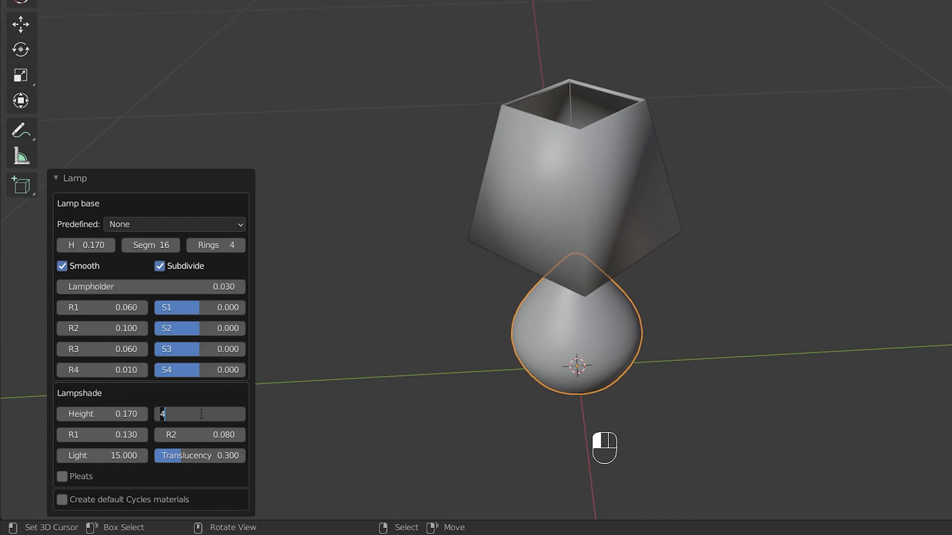
key("Return")
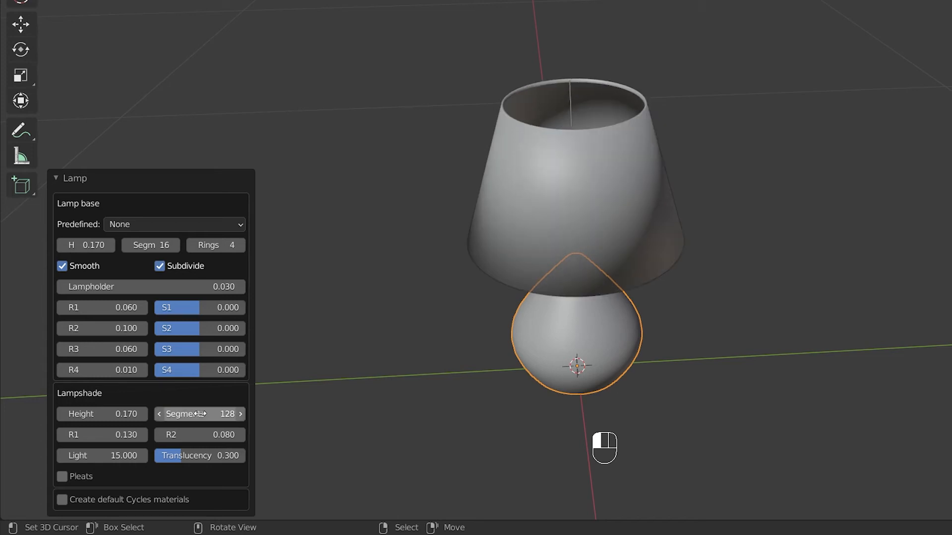
middle_click_drag(508, 264, 535, 233)
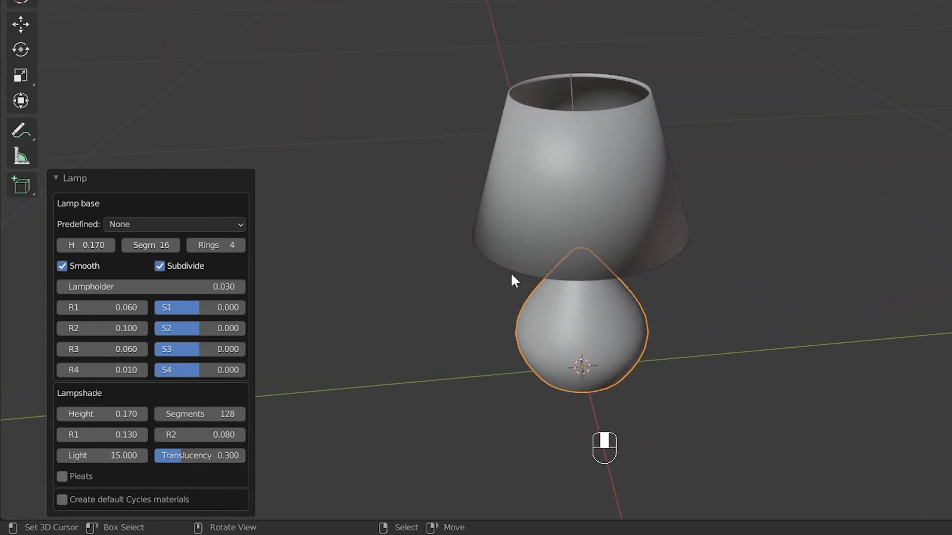
Turn the third lampshade's pleats back on and view them up close from above.
left_click(62, 477)
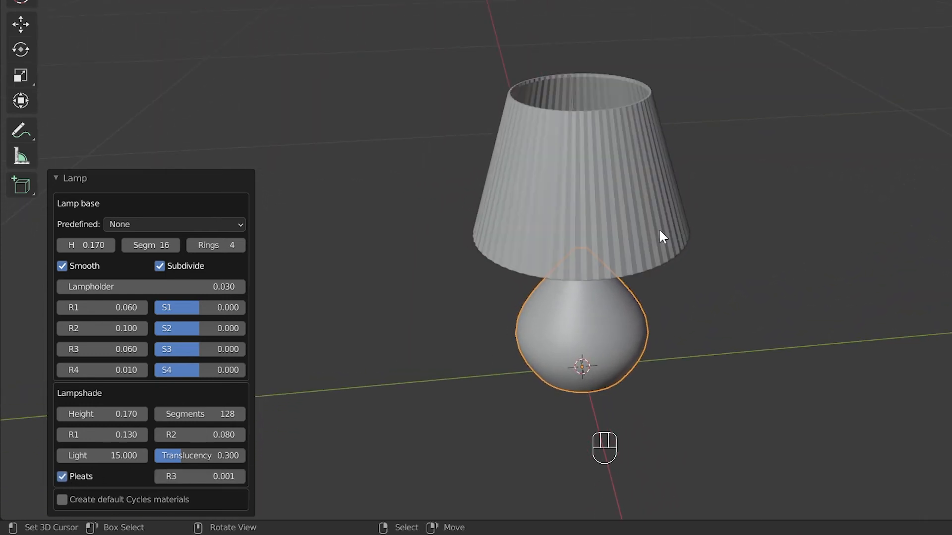
scroll(662, 237, "up", 2)
middle_click_drag(671, 167, 676, 214)
scroll(677, 214, "down", 2)
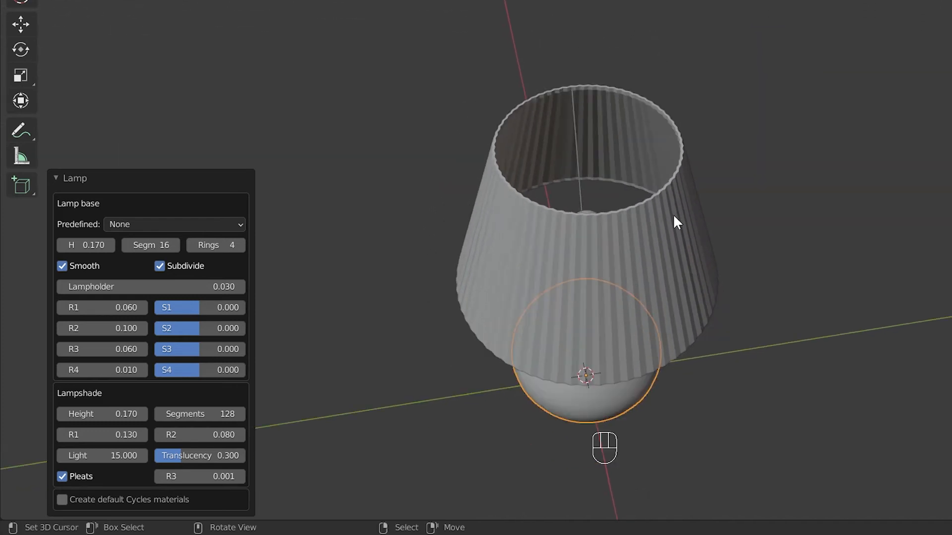
scroll(670, 211, "up", 1)
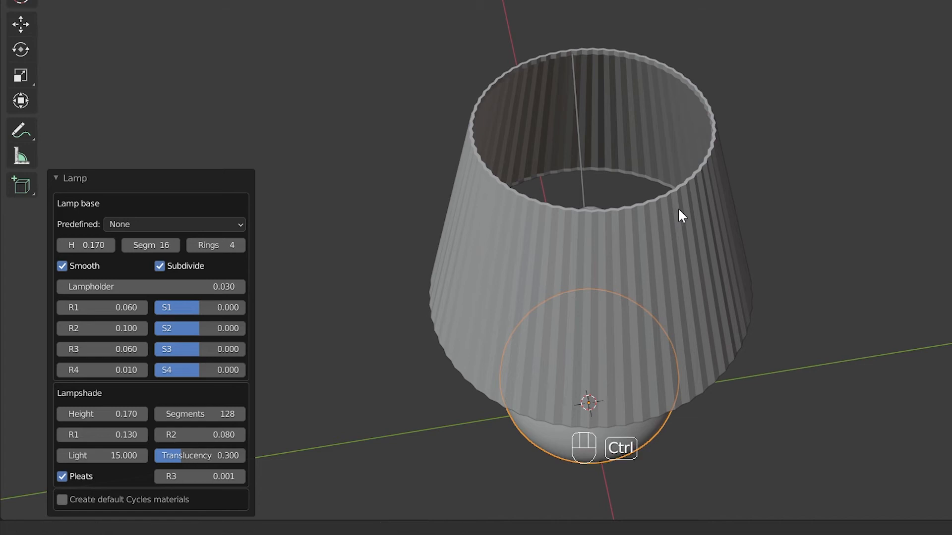
middle_click_drag(677, 208, 679, 207, "ctrl")
Set the R3 pleat radius of the third lampshade to 0.002.
left_click_drag(198, 477, 197, 476, "shift")
middle_click_drag(799, 382, 801, 347)
mouse_move(213, 475)
left_mouse_down()
mouse_move(221, 475)
mouse_move(212, 476)
left_mouse_up()
left_click(210, 473)
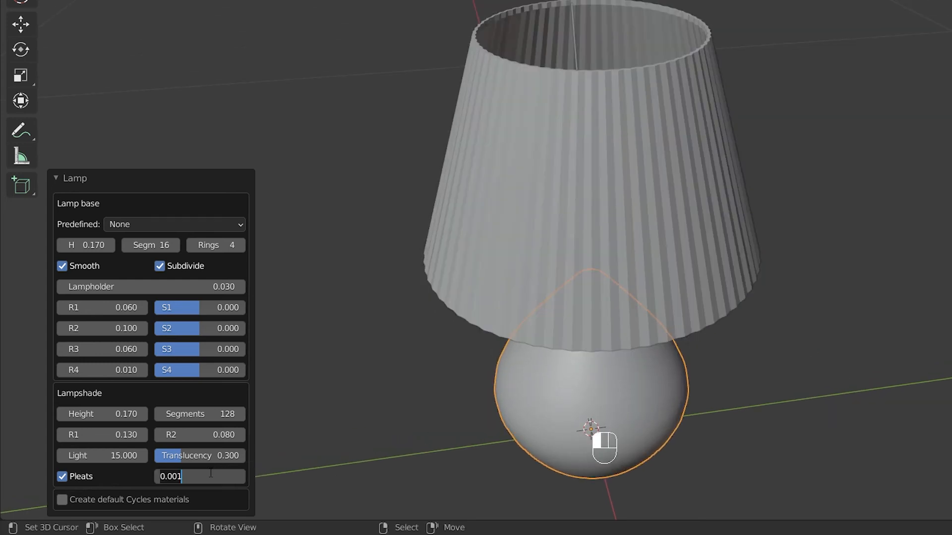
type("0.002")
key("Return")
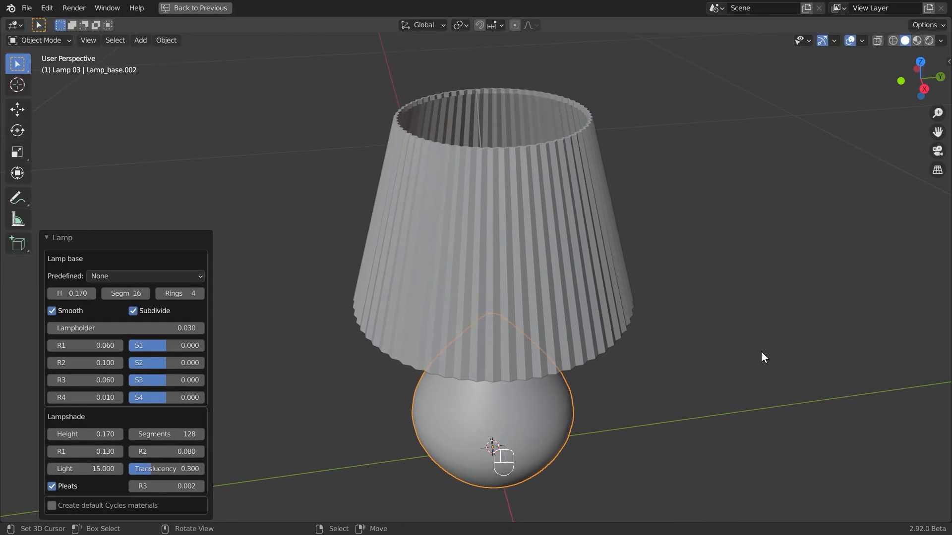
Restore the full workspace layout, excluding the Lamp 03 collection from the view layer and making Lamp 04 the active collection.
scroll(733, 342, "down", 3)
middle_click_drag(711, 333, 716, 303)
key("ctrl+space")
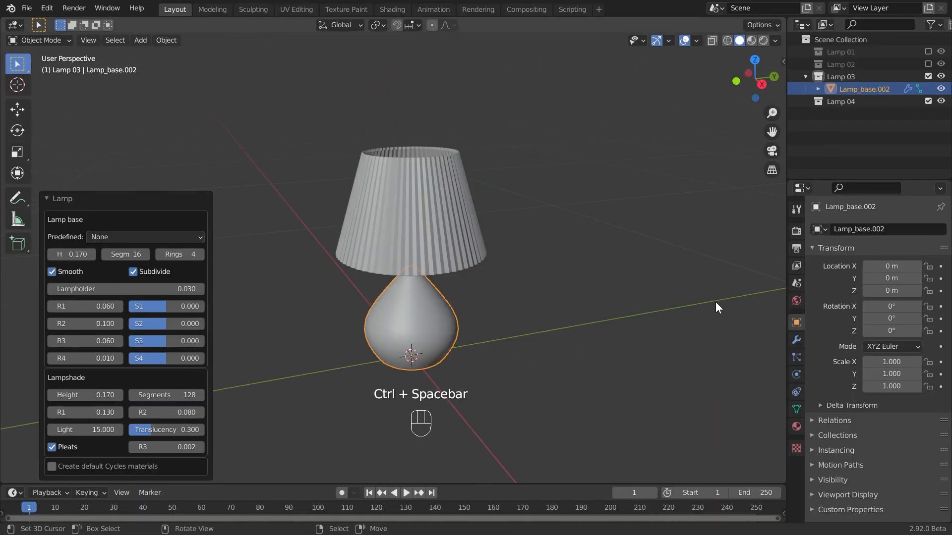
left_click(174, 197)
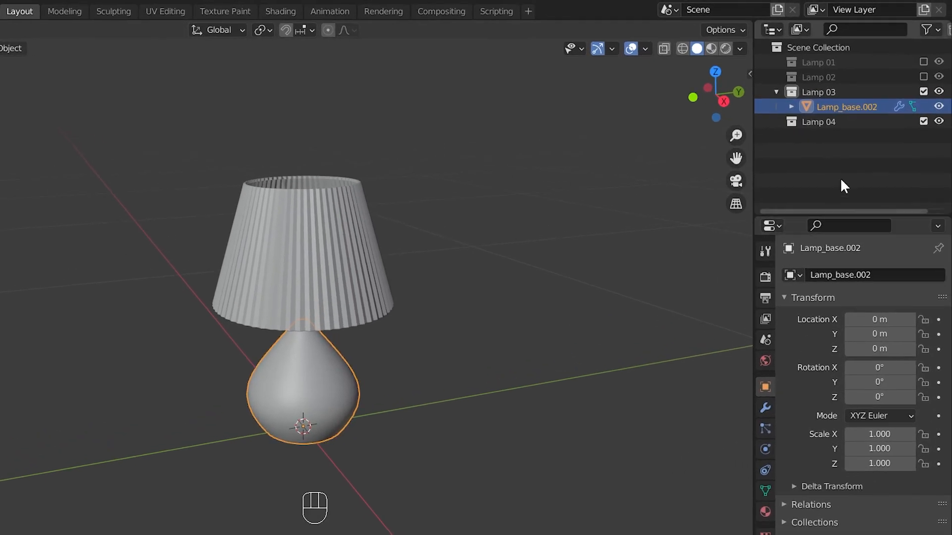
left_click(921, 91)
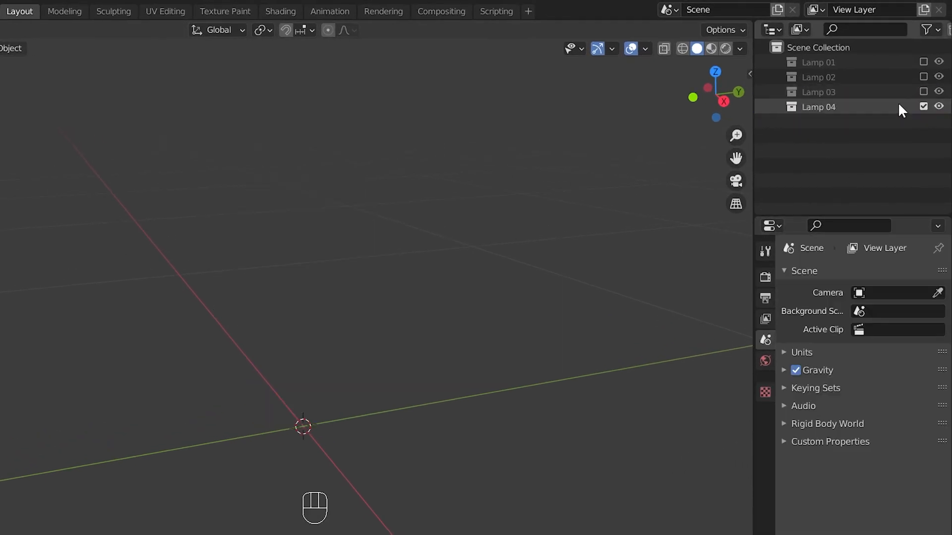
left_click(837, 106)
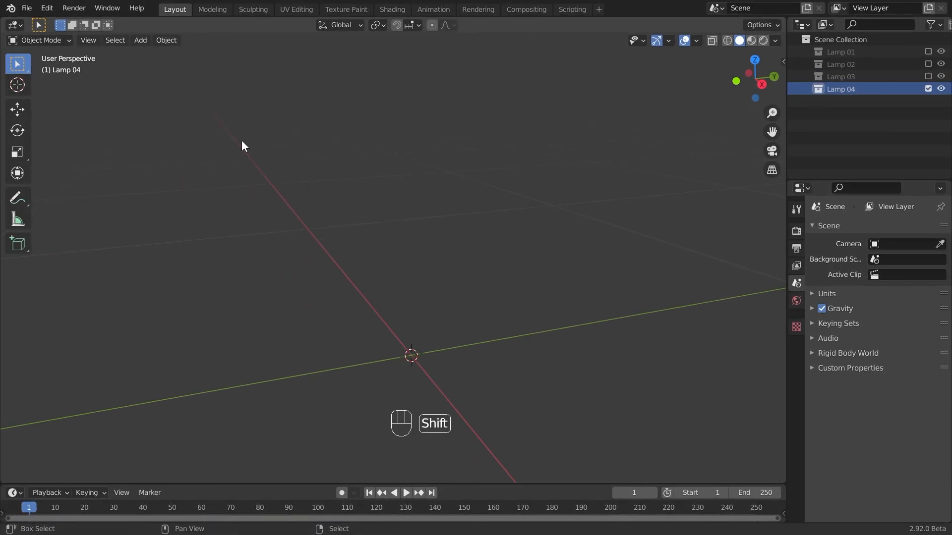
Add an Archimesh lamp to the Lamp 04 collection and expand its creation settings in a maximized viewport.
key("shift+a")
mouse_move(319, 275)
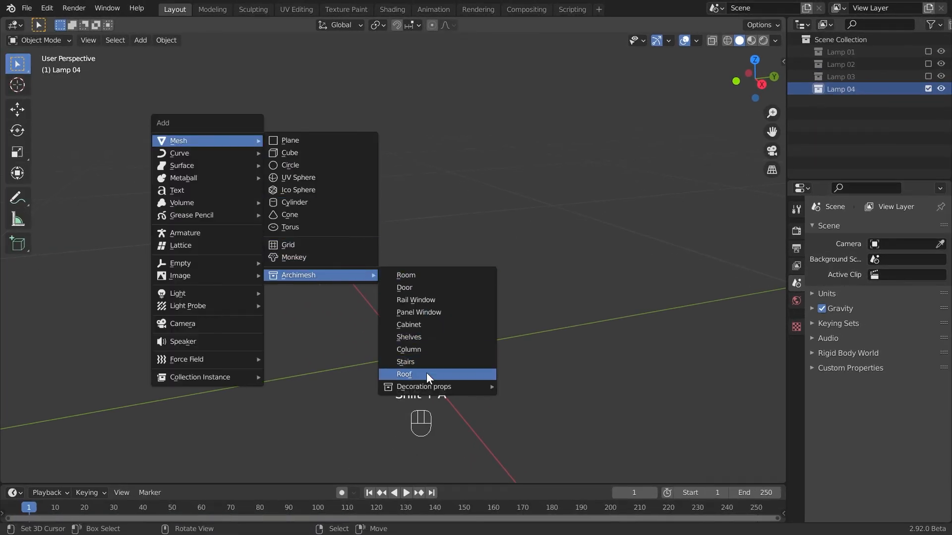
mouse_move(442, 386)
left_click(543, 396)
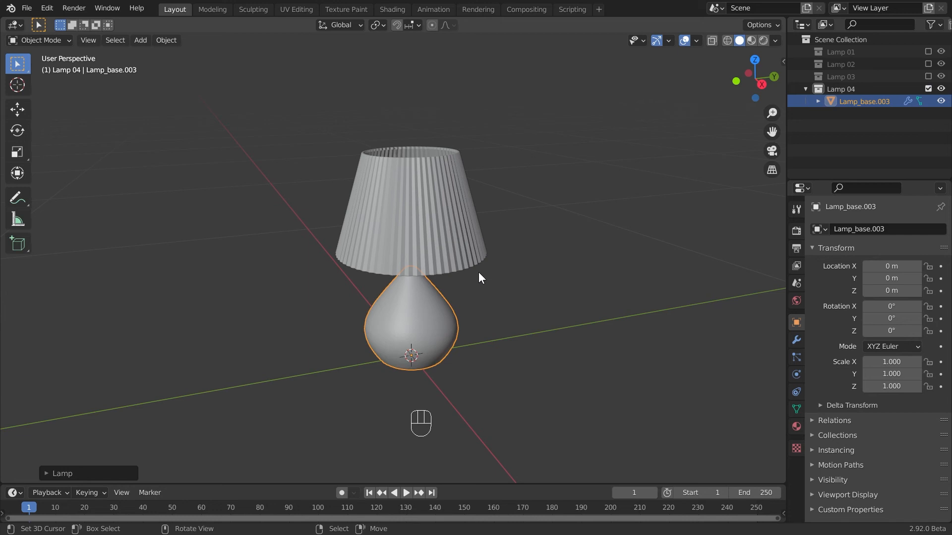
left_click(82, 475)
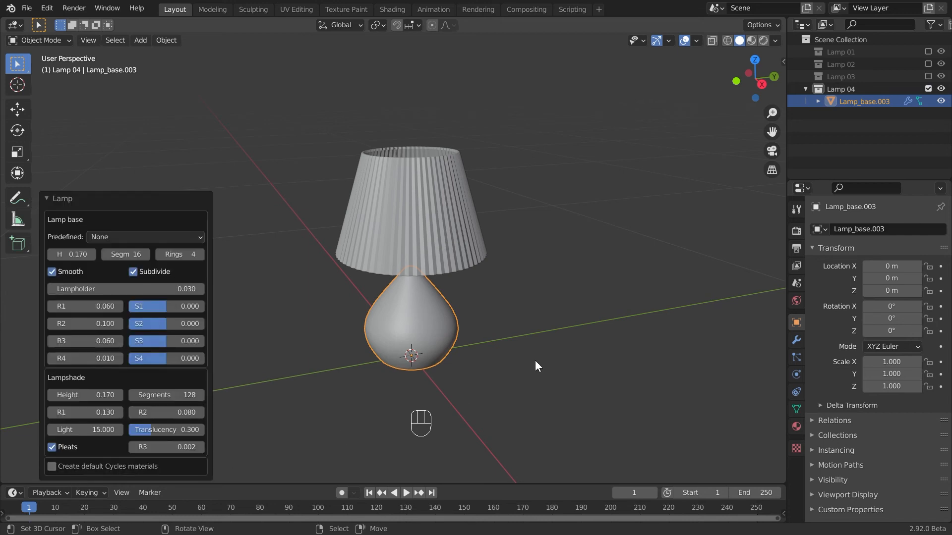
key("ctrl+space")
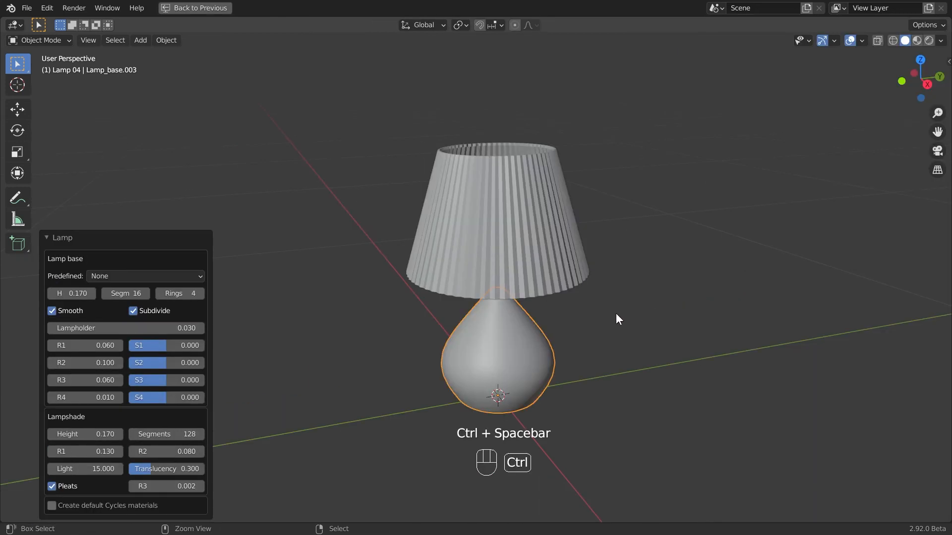
middle_click_drag(616, 314, 620, 293, "ctrl")
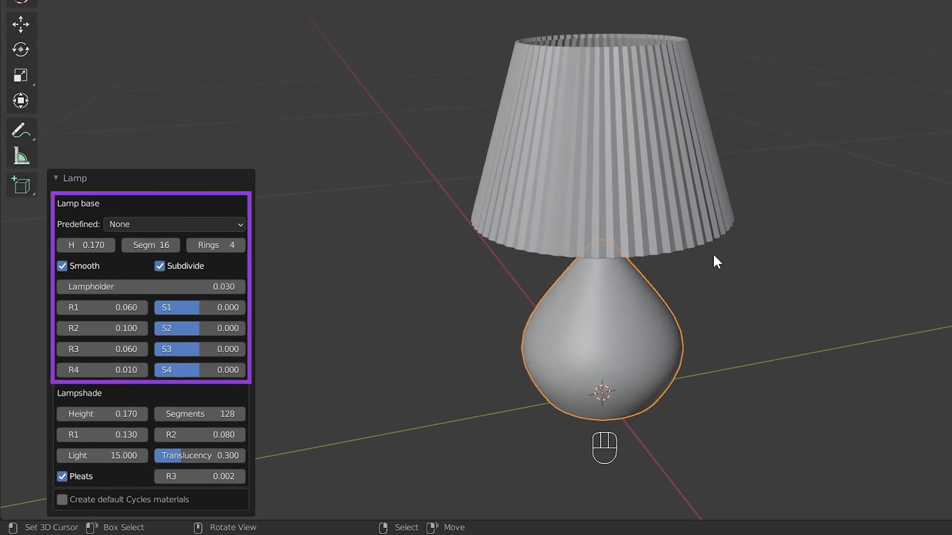
Set the fourth lamp's base height to 0.2 and its base segments to 4.
left_click(91, 246)
key("BackSpace")
key("BackSpace")
type("2")
key("Tab")
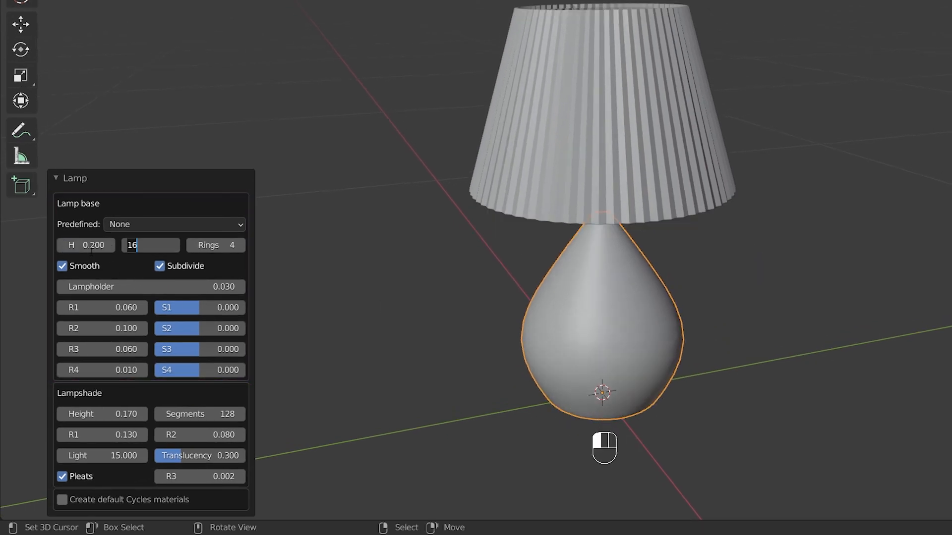
type("4")
key("Tab")
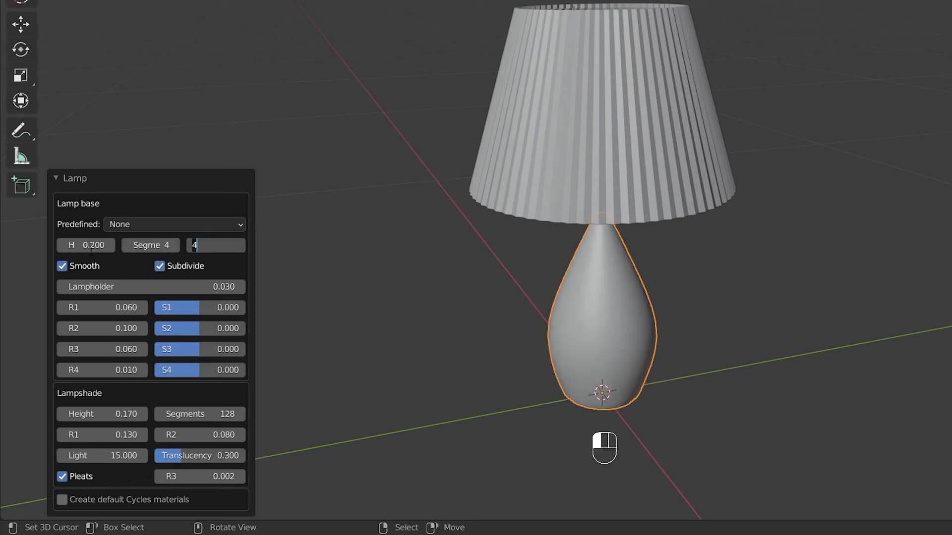
Set the fourth lamp base's rings to 5 and its lampholder height to 0.02.
type("5")
key("Tab")
type(".")
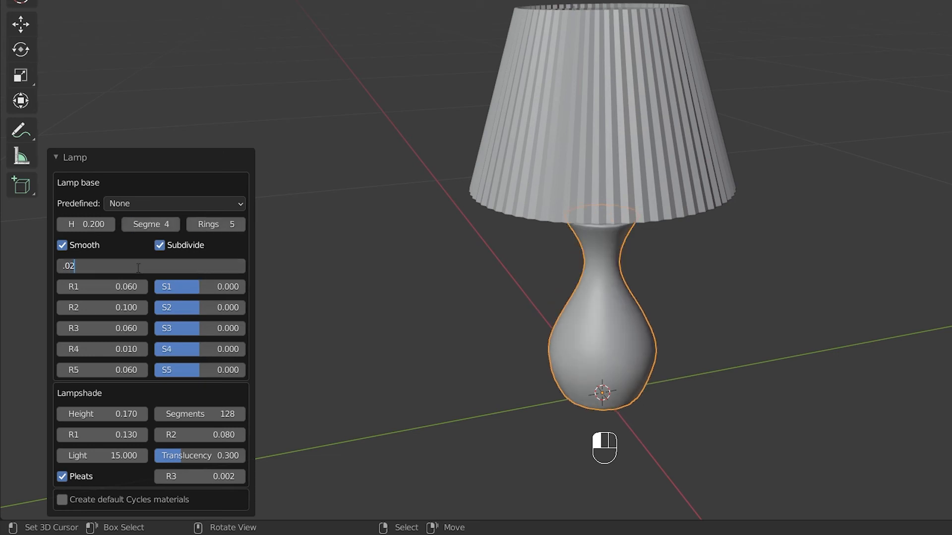
type("02")
key("Return")
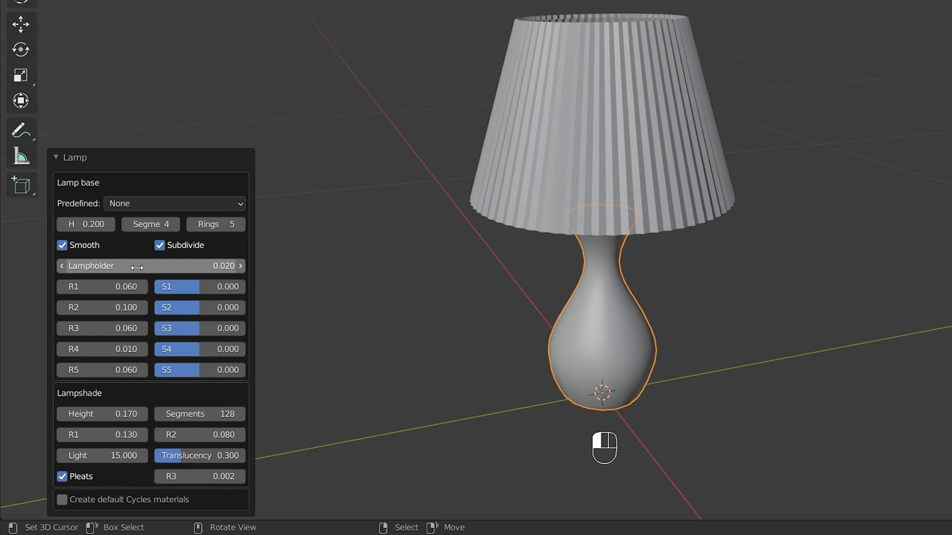
Set the lower ring radii of the fourth lamp's base to R1 0.155, R2 0.16 and R3 0.15.
middle_click_drag(662, 368, 716, 317)
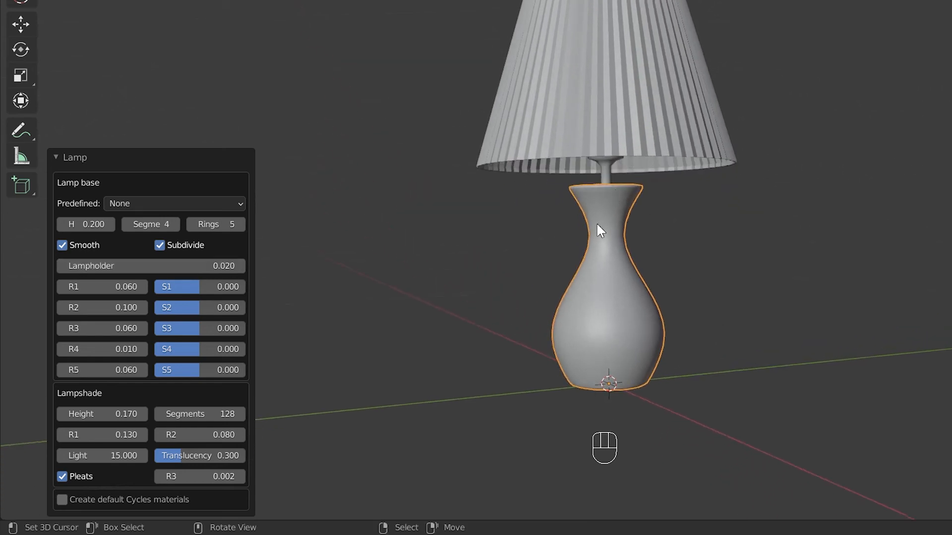
left_click(105, 287)
type("0.155")
key("Return")
left_click(112, 307)
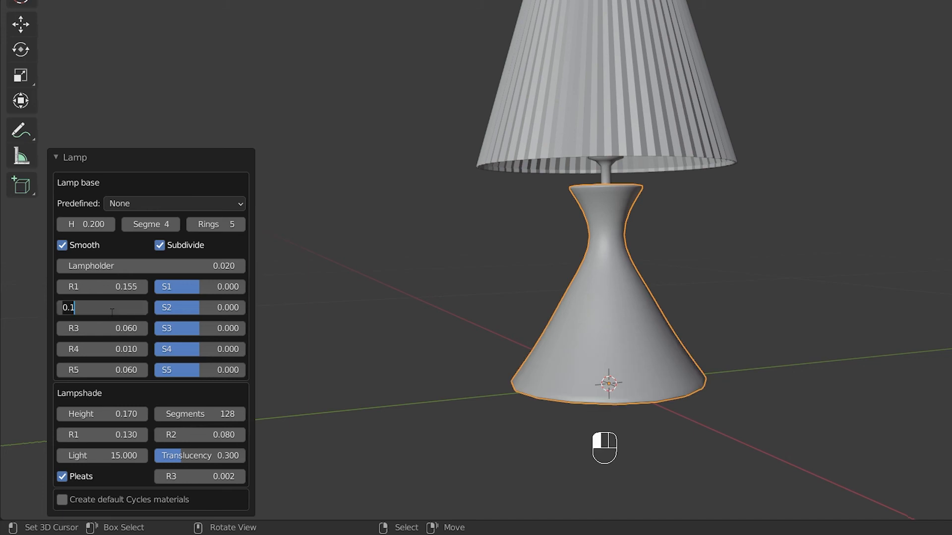
type("0.16")
key("Return")
left_click(113, 326)
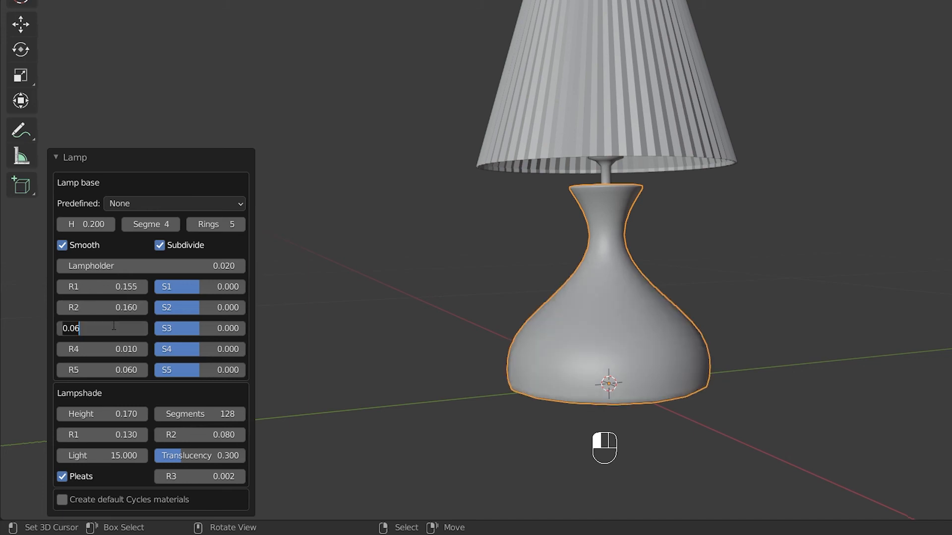
type("0.15")
key("Return")
Set the upper ring radii of the fourth lamp's base to R4 0.05 and R5 0.003.
left_click(117, 345)
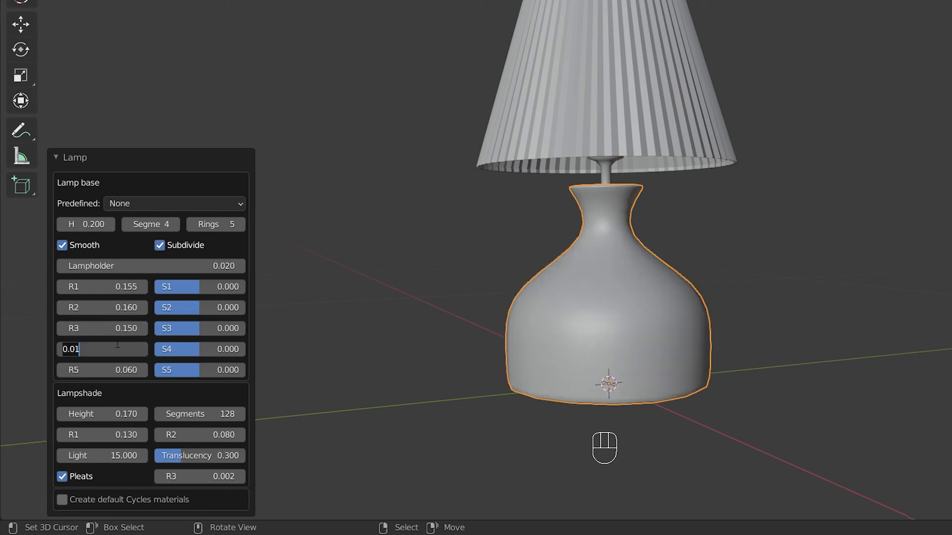
type("0.")
key("Return")
left_click(123, 370)
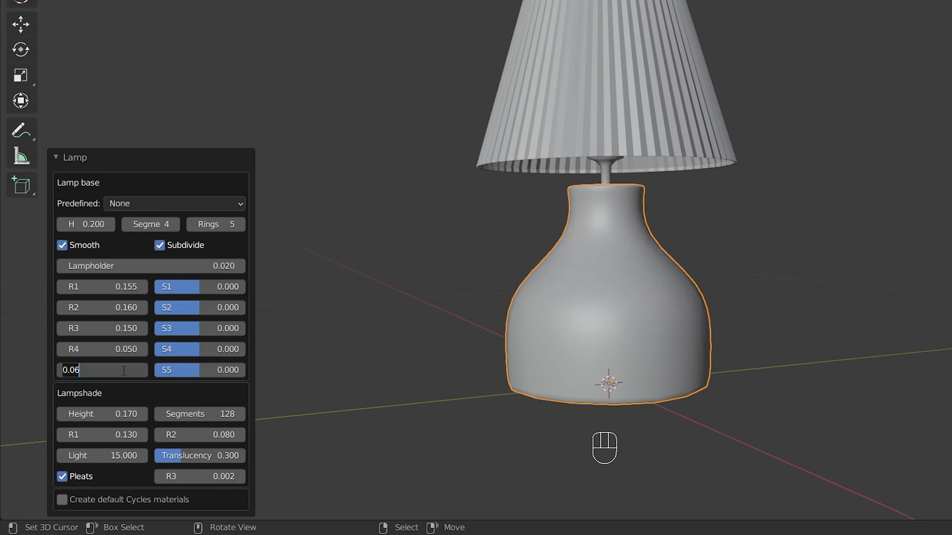
type("0.003")
key("Return")
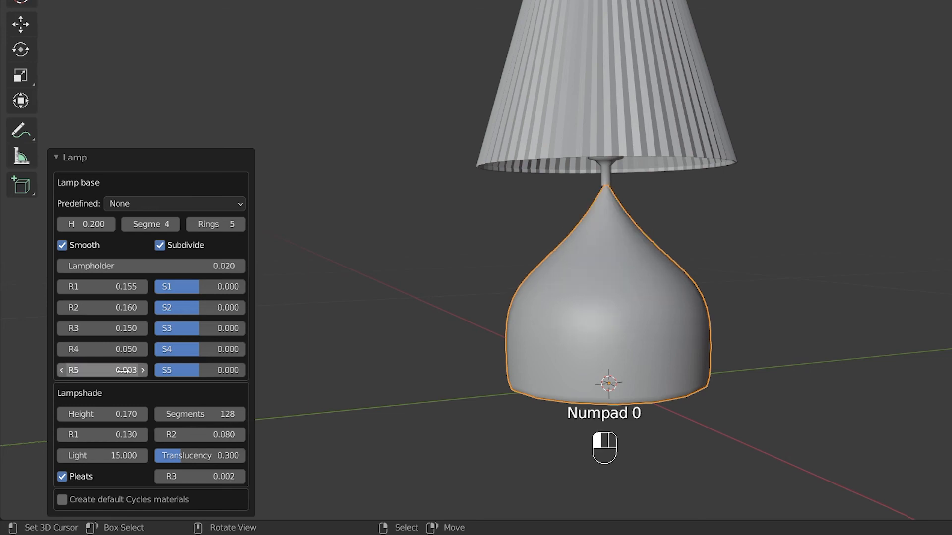
Set the S4 ring shift of the fourth lamp's base to 0.25.
middle_click_drag(653, 346, 710, 359)
left_click(210, 348)
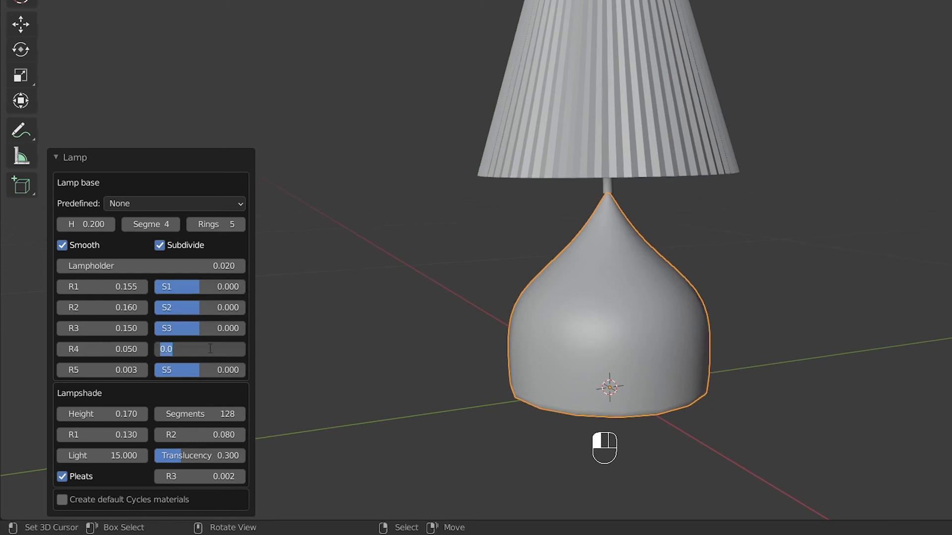
type("0.25")
key("Return")
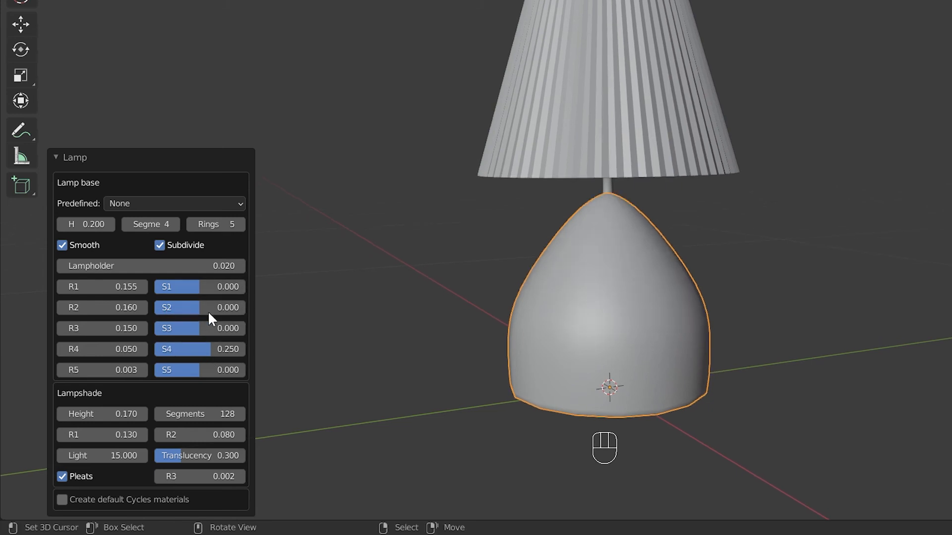
Set the fourth lampshade's height to 0.18 and both its R1 and R2 radii to 0.15.
middle_click_drag(697, 319, 748, 314)
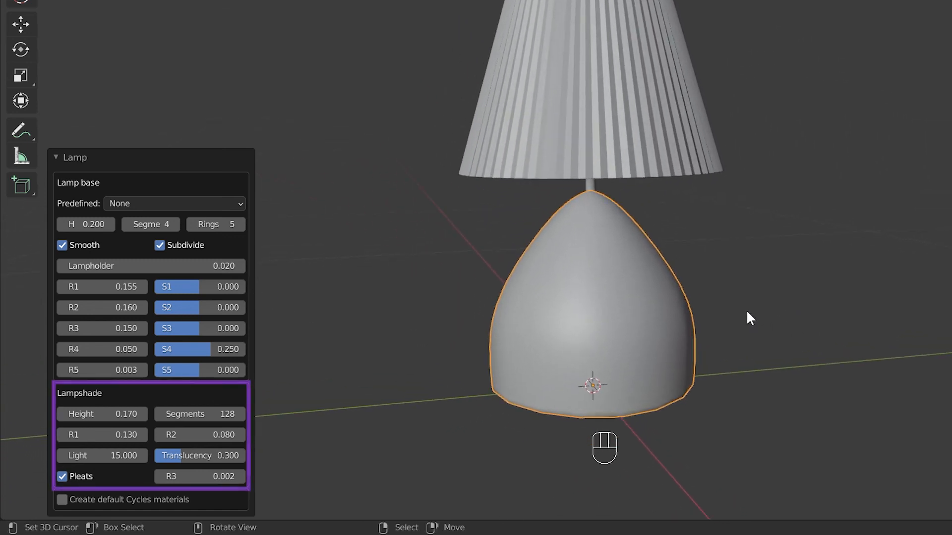
left_click(101, 417)
type("0.18")
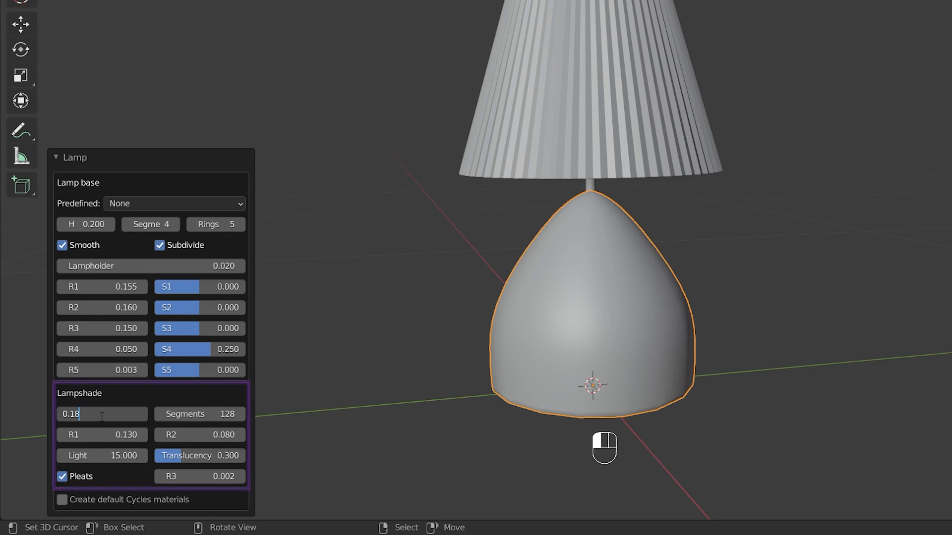
key("Return")
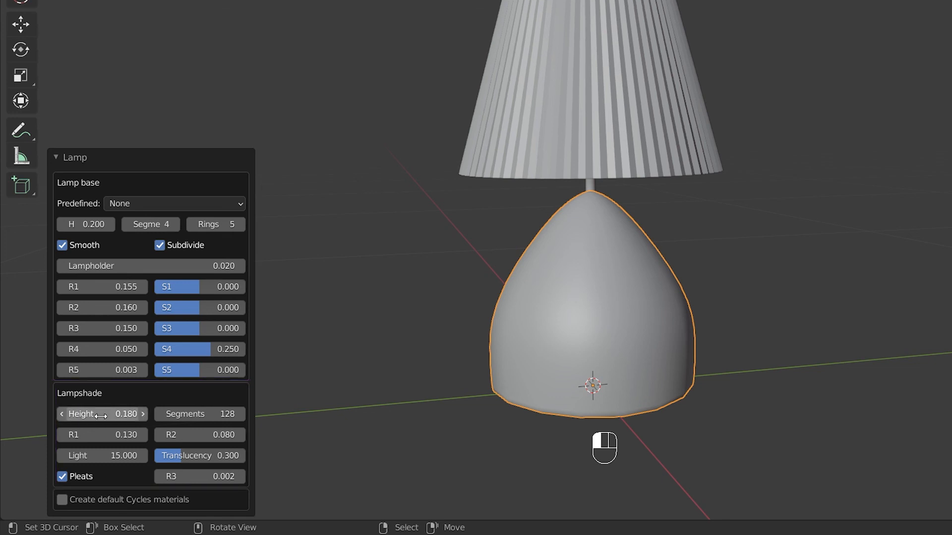
left_click(114, 435)
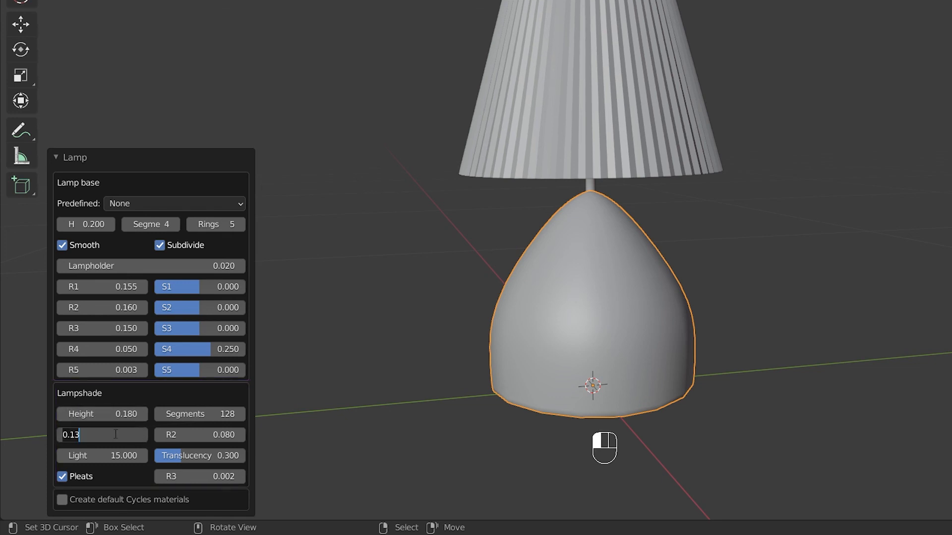
type("0.15")
key("Tab")
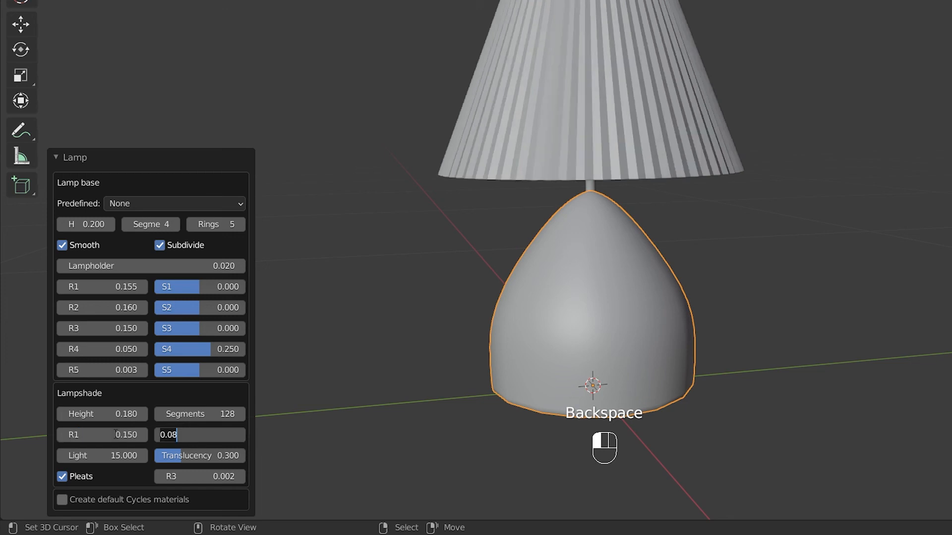
type("0.15")
key("Return")
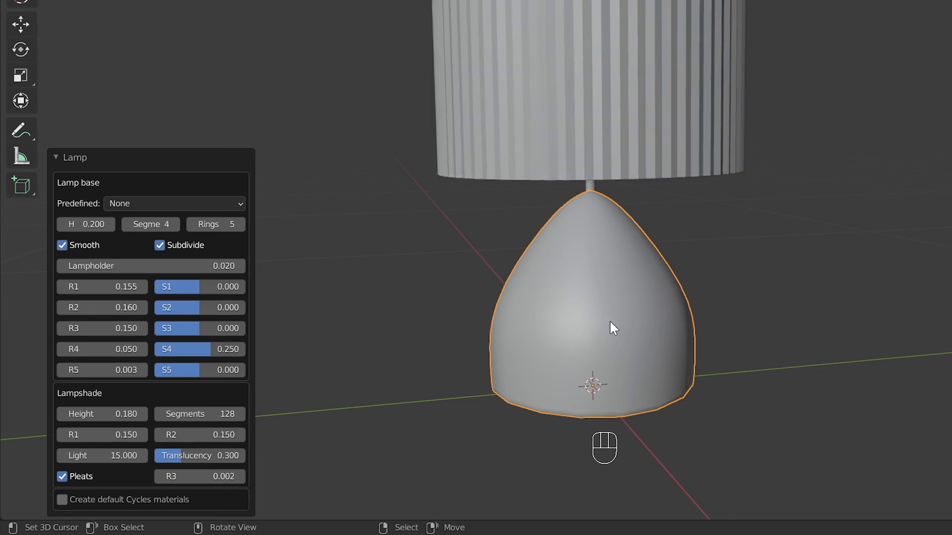
Set the fourth lampshade's segments to 64 and turn off its pleats.
scroll(669, 264, "down", 2)
mouse_move(669, 263)
middle_mouse_down()
mouse_move(680, 242)
mouse_move(687, 258)
middle_mouse_up()
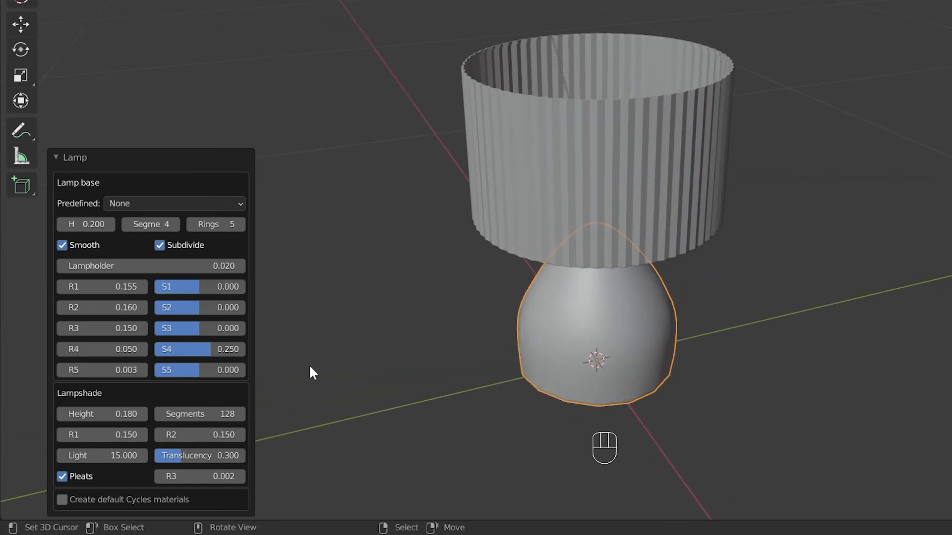
left_click(211, 415)
type("64")
key("Return")
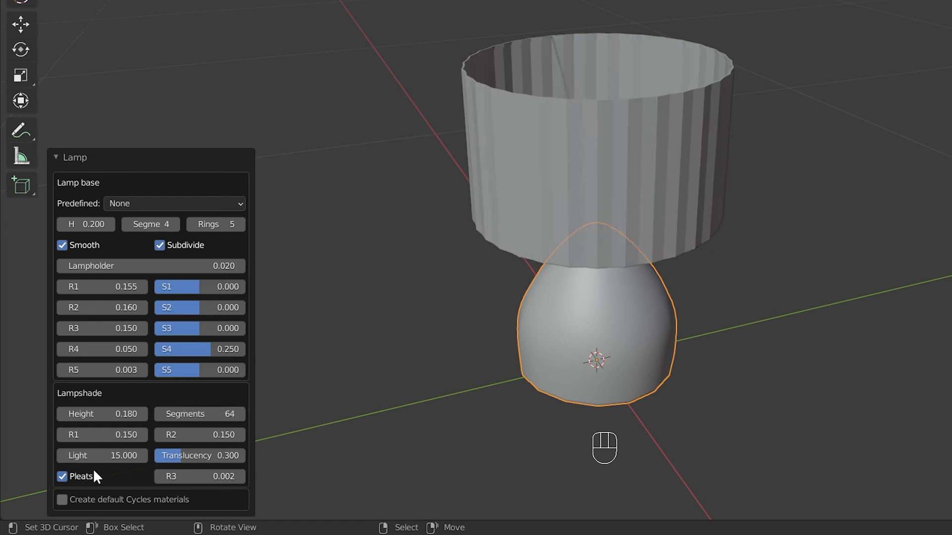
left_click(62, 476)
middle_click_drag(713, 251, 725, 213)
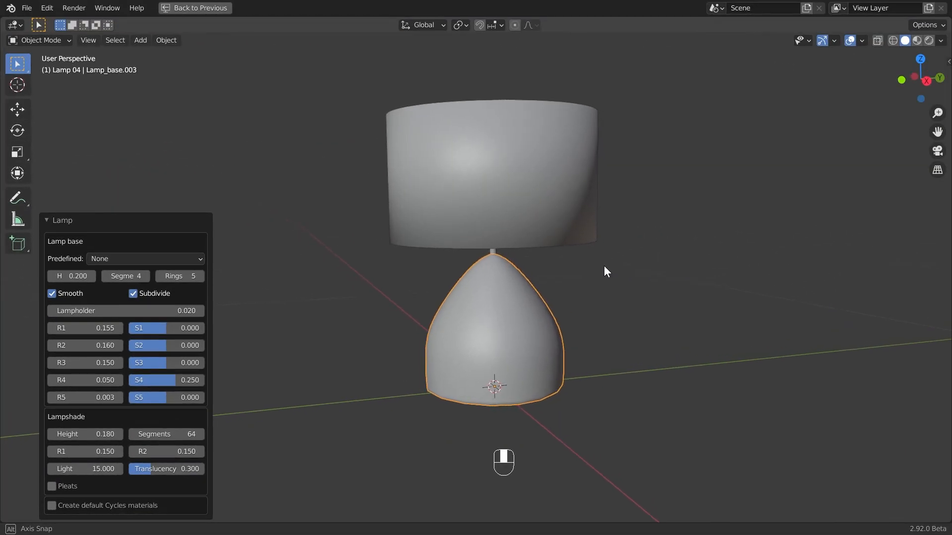
middle_click_drag(605, 267, 611, 270)
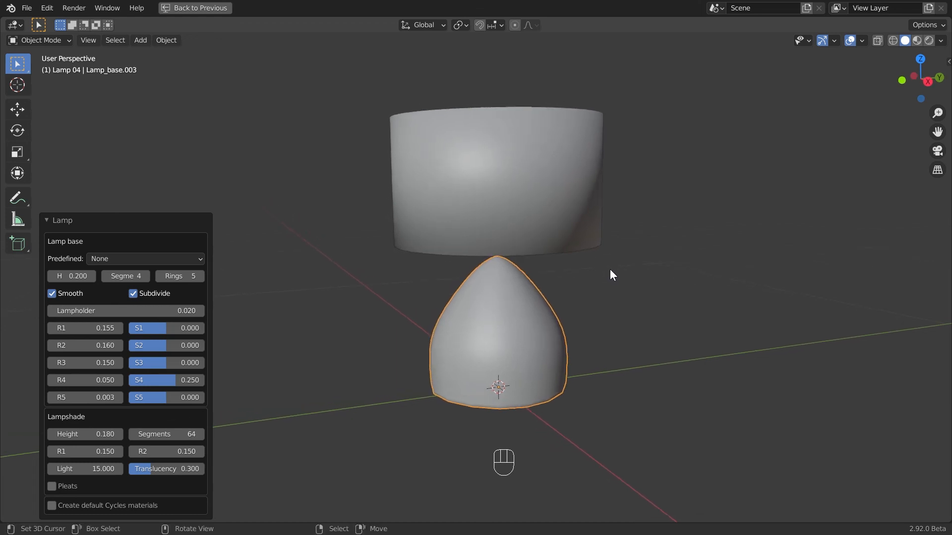
middle_click_drag(647, 305, 650, 325)
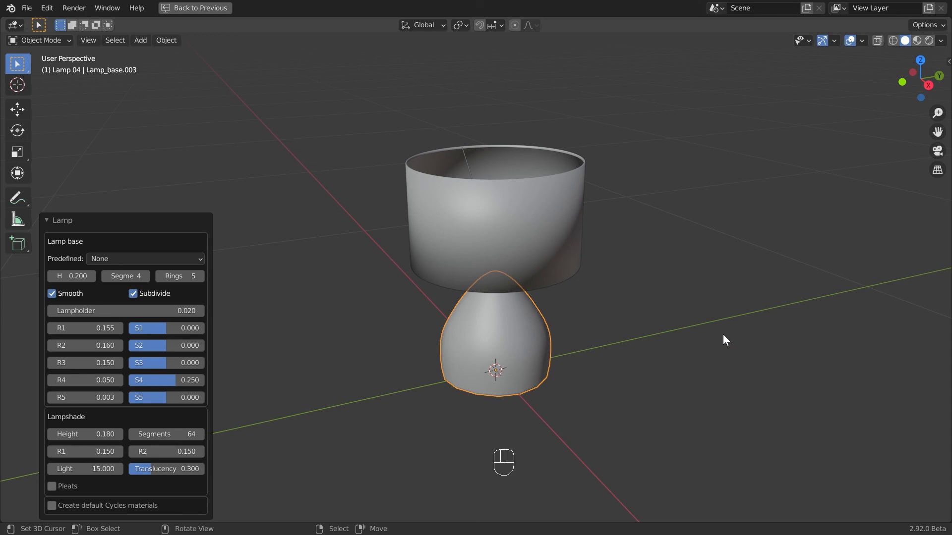